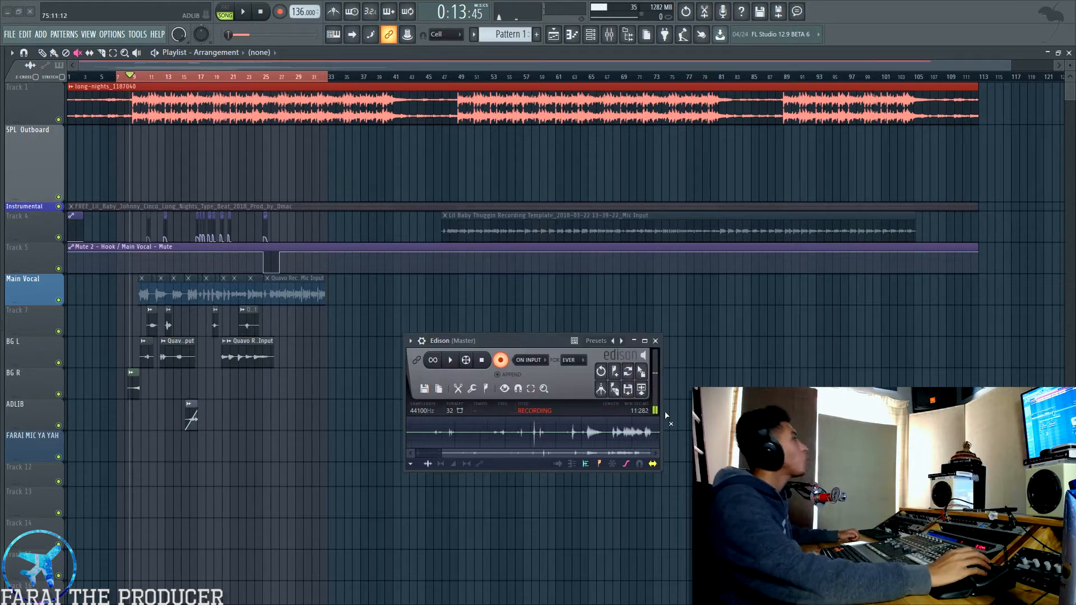
# Step: Close the Edison recorder window and switch the main toolbar layout to the Default factory preset
pyautogui.click(657, 341)
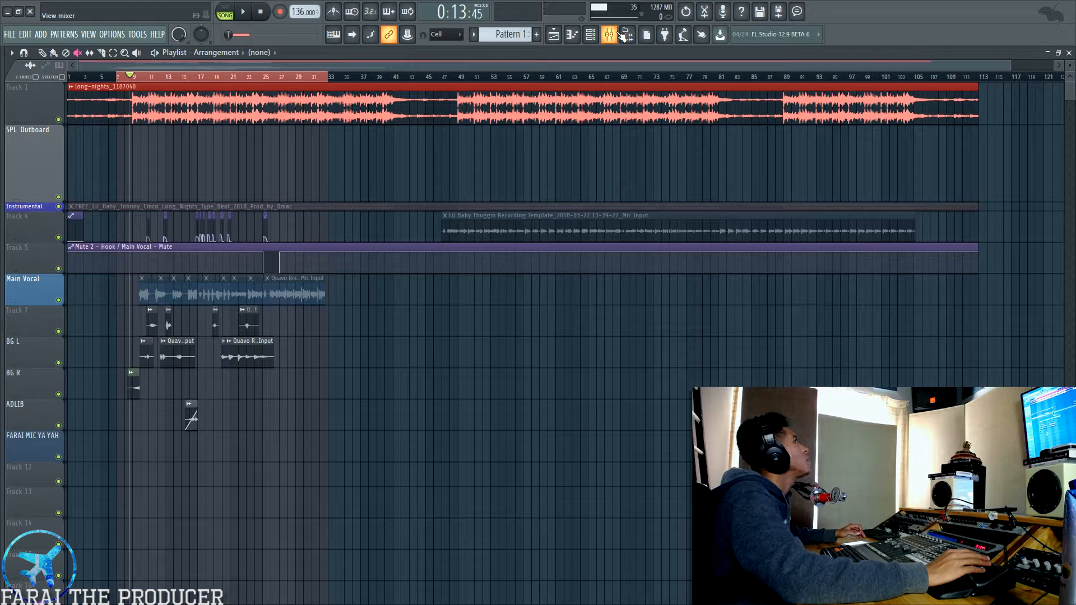
pyautogui.rightClick(880, 25)
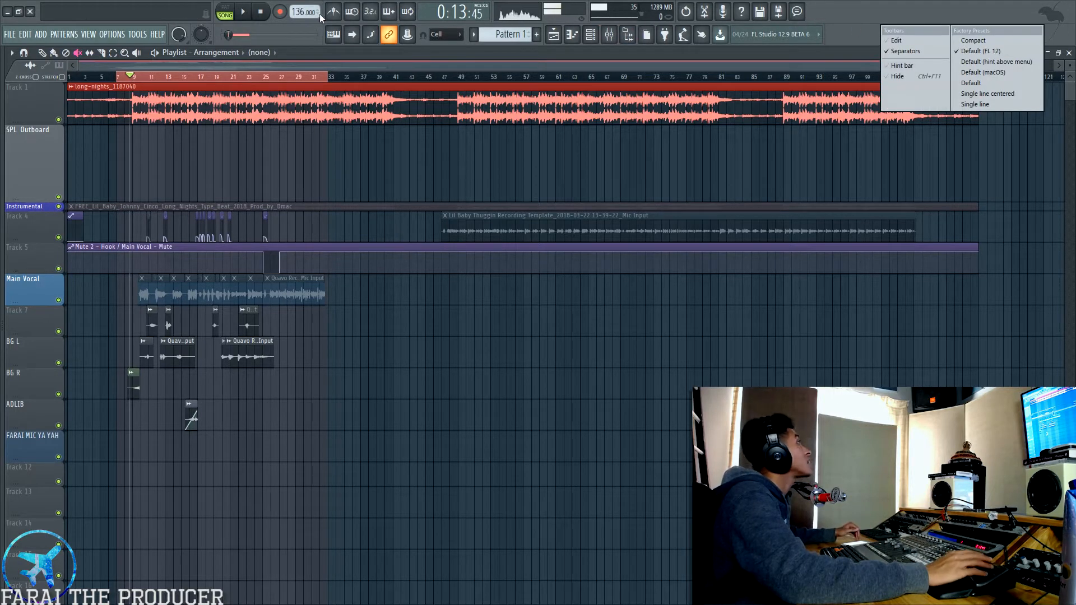
pyautogui.click(171, 8)
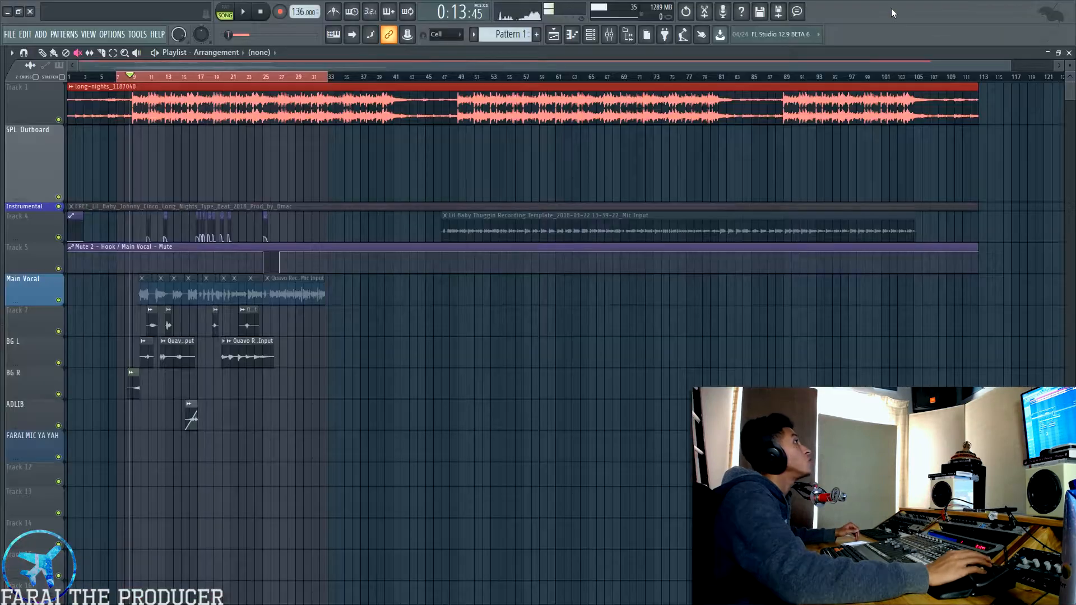
pyautogui.rightClick(894, 11)
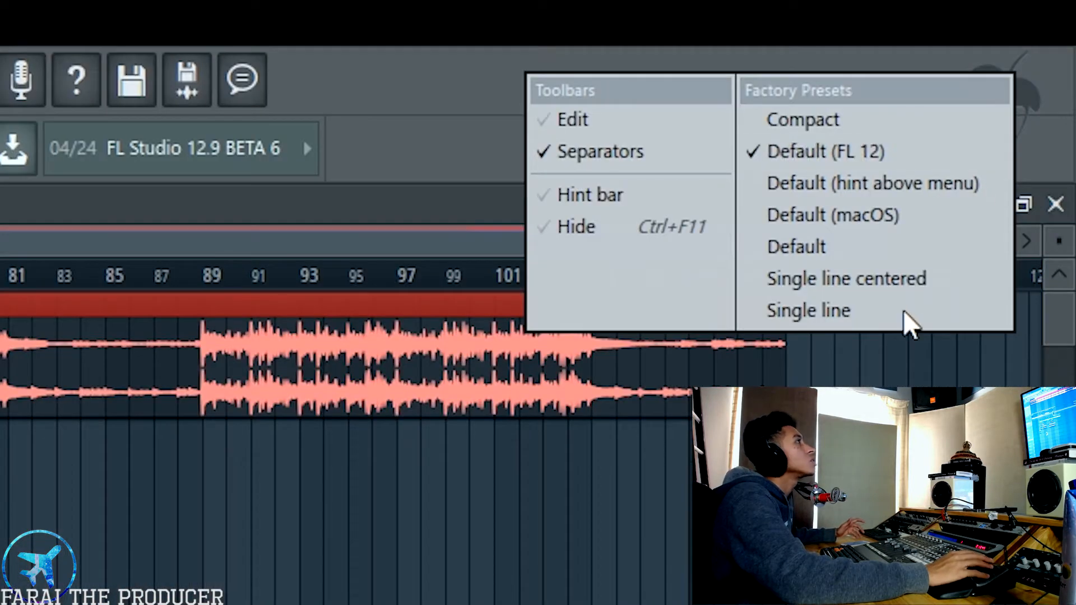
pyautogui.click(856, 255)
# Step: Try the Single line and Compact toolbar presets, ending back on the Default preset
pyautogui.rightClick(544, 105)
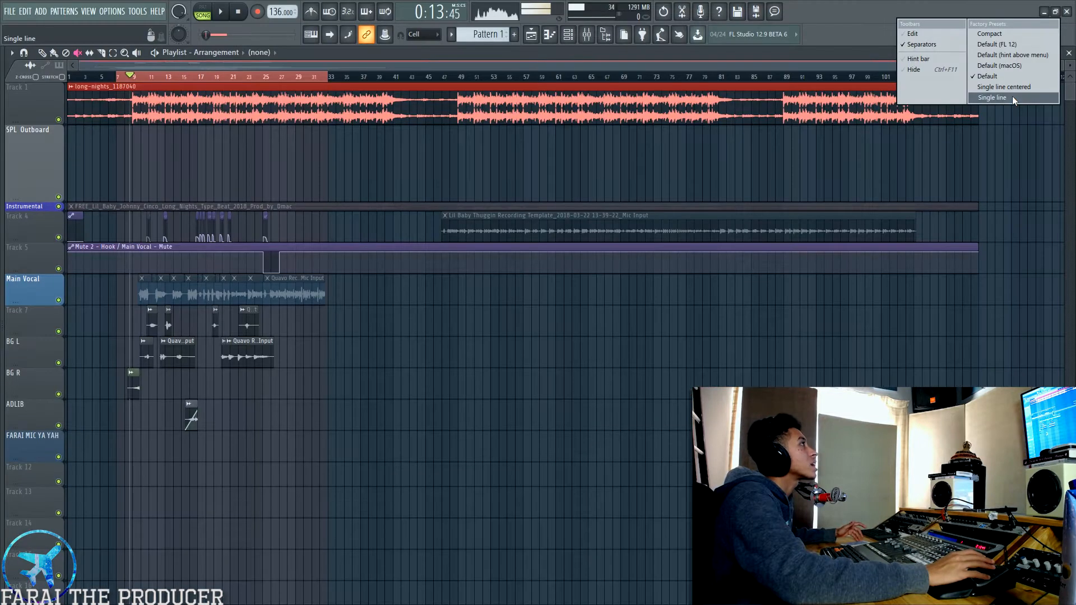
pyautogui.click(886, 337)
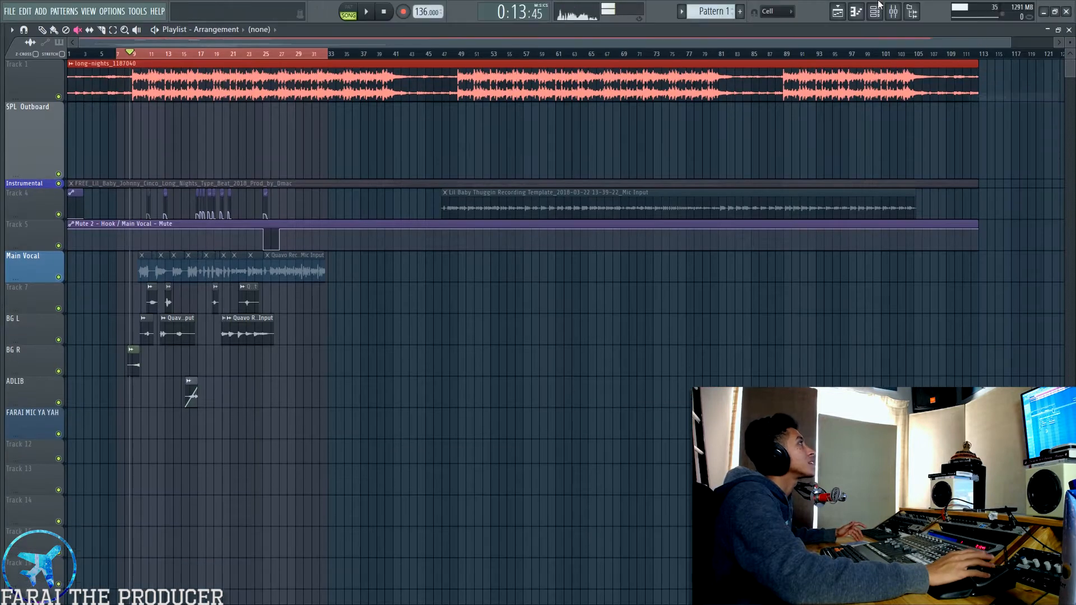
pyautogui.rightClick(812, 7)
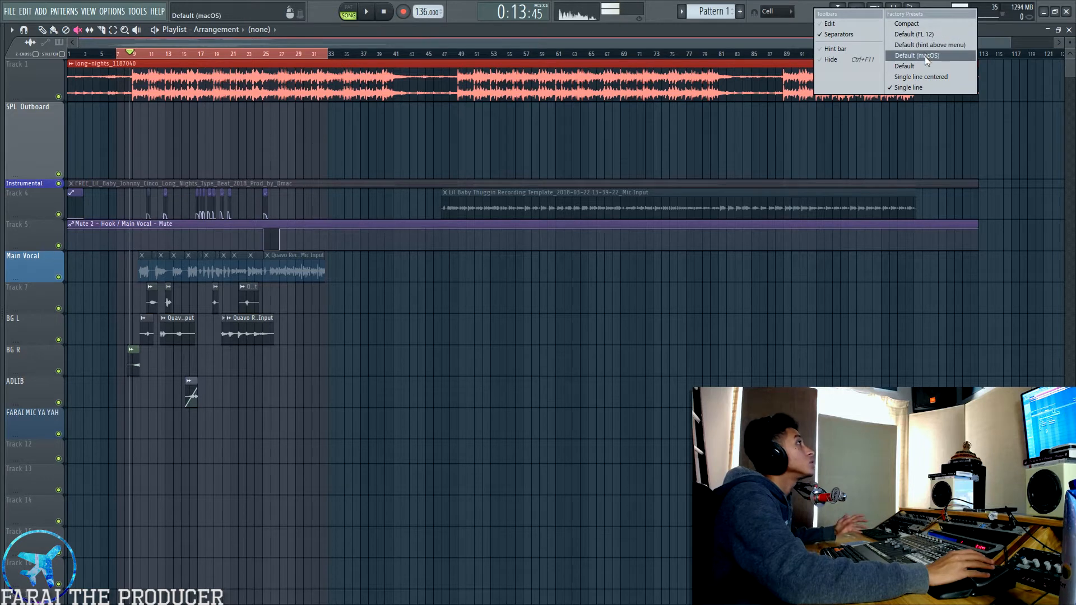
pyautogui.click(921, 24)
pyautogui.rightClick(661, 16)
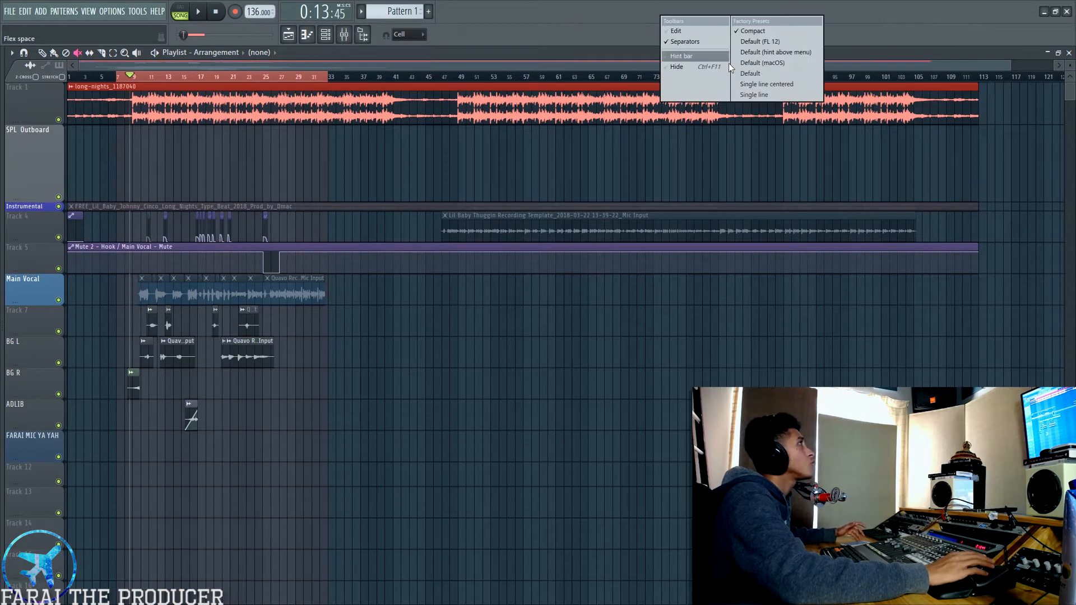
pyautogui.click(772, 64)
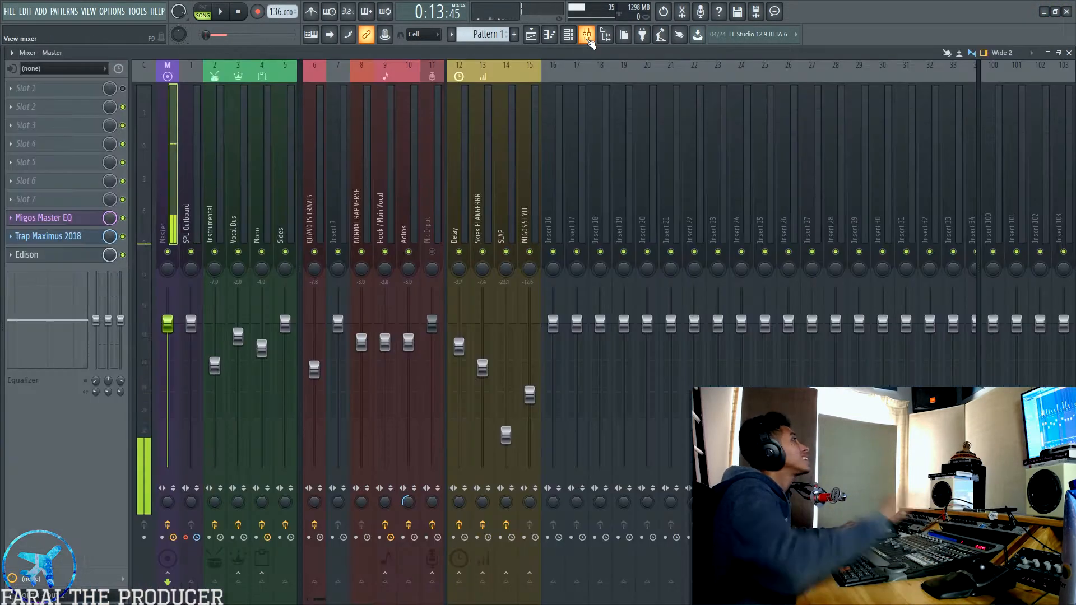
# Step: Open the mixer, select the Instrumental track, and look at the playlist arrangement before returning to the mixer
pyautogui.click(587, 34)
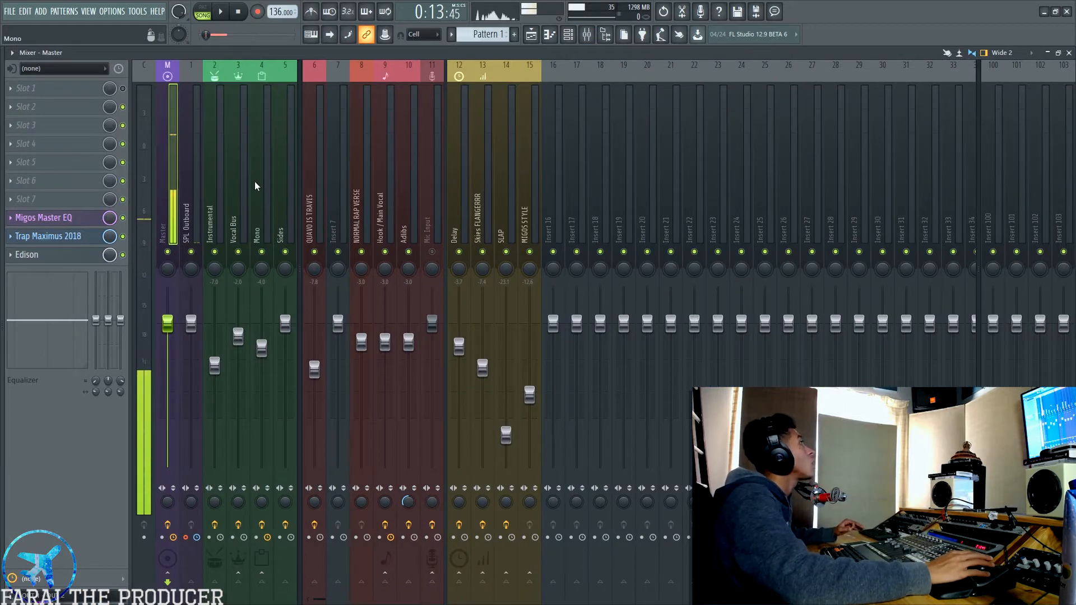
pyautogui.click(222, 186)
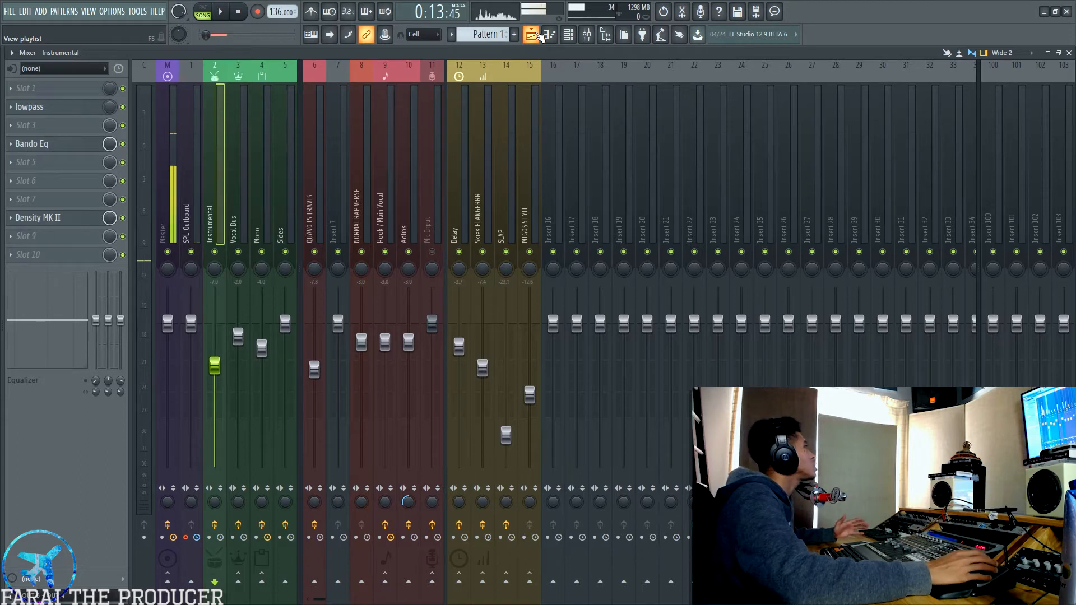
pyautogui.click(540, 36)
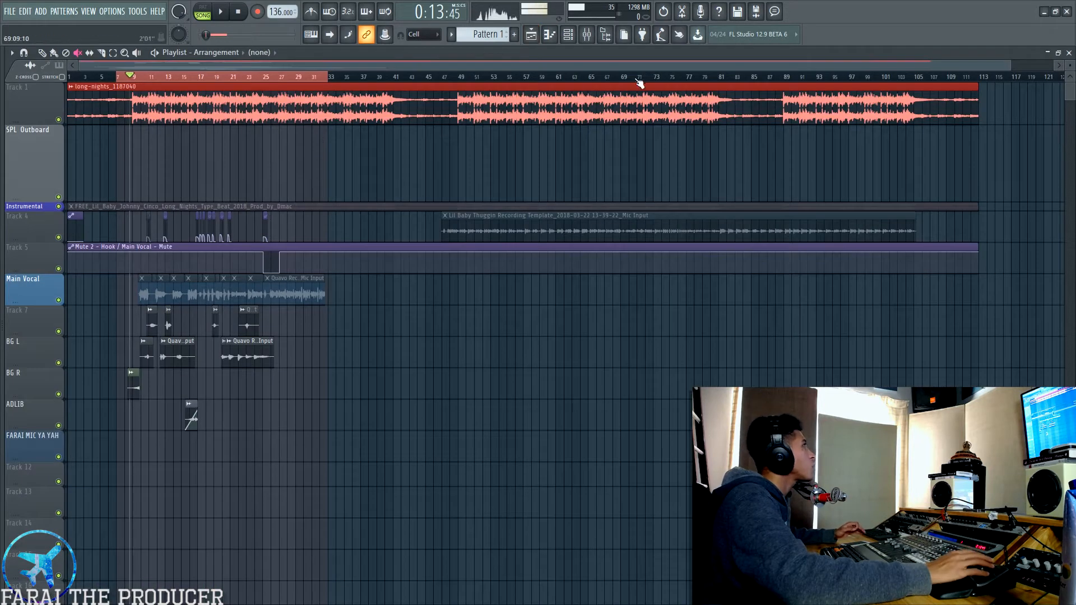
pyautogui.click(587, 35)
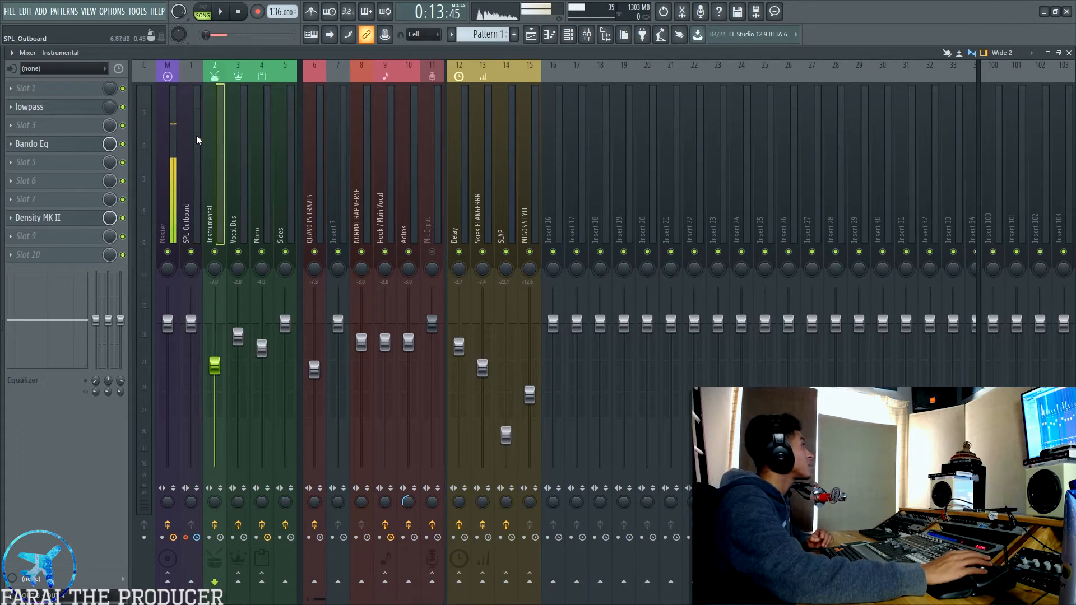
# Step: Inspect the Vocal Bus, Mono and Instrumental mixer tracks, check the available stereo output pairs, and select SPL Outboard
pyautogui.click(236, 152)
pyautogui.click(255, 151)
pyautogui.click(240, 150)
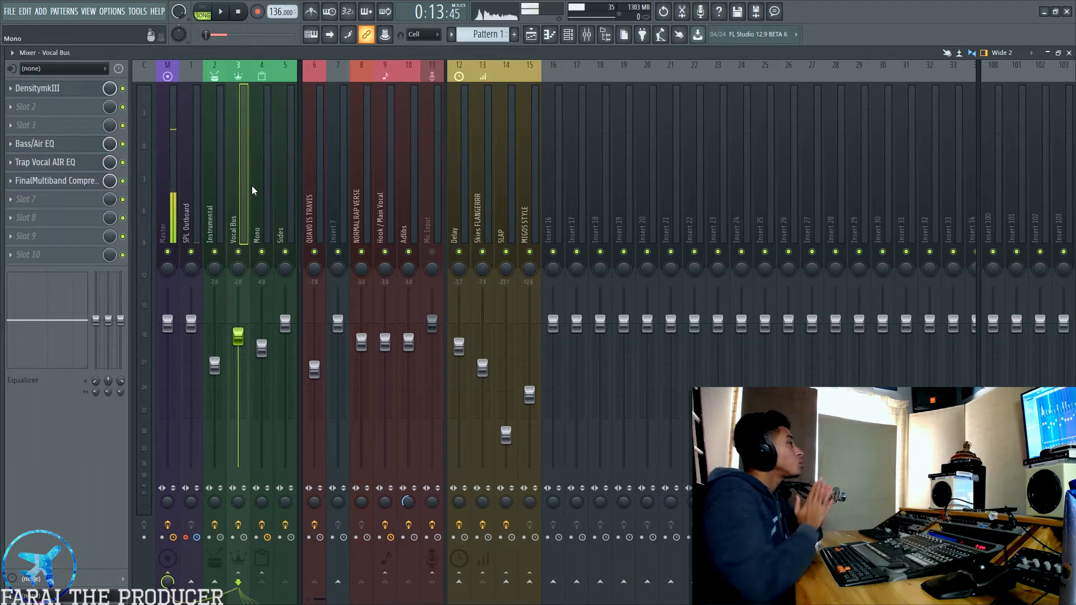
pyautogui.click(218, 175)
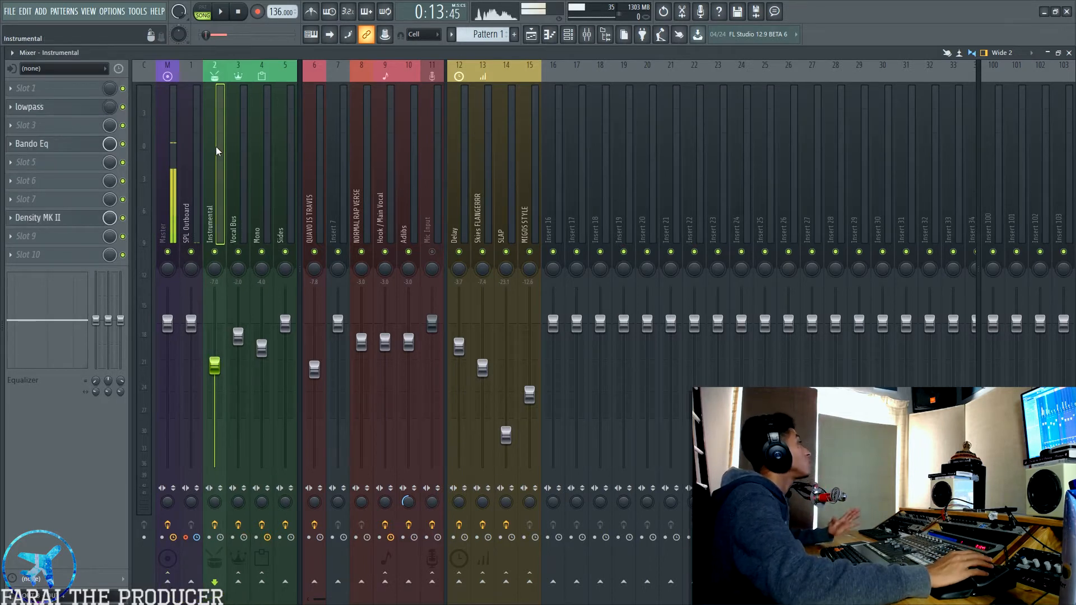
pyautogui.click(200, 152)
pyautogui.click(216, 216)
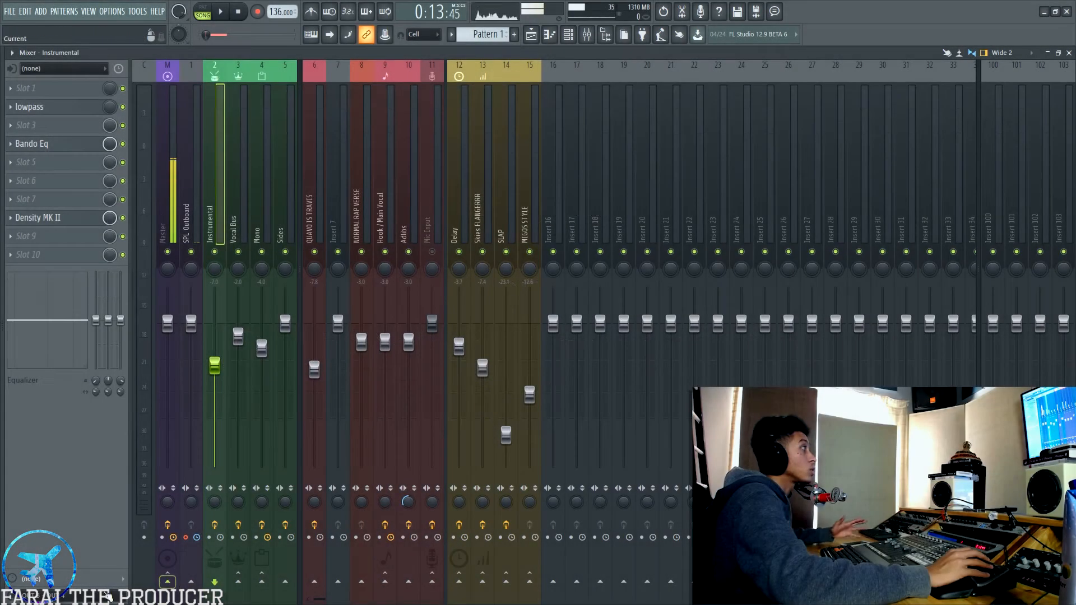
pyautogui.click(58, 596)
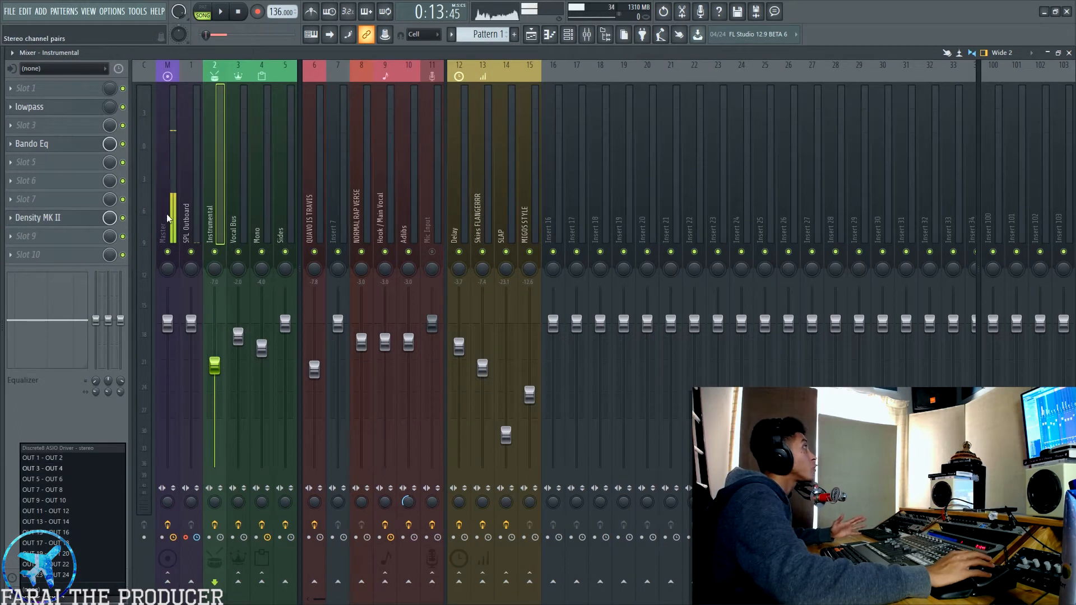
pyautogui.click(199, 192)
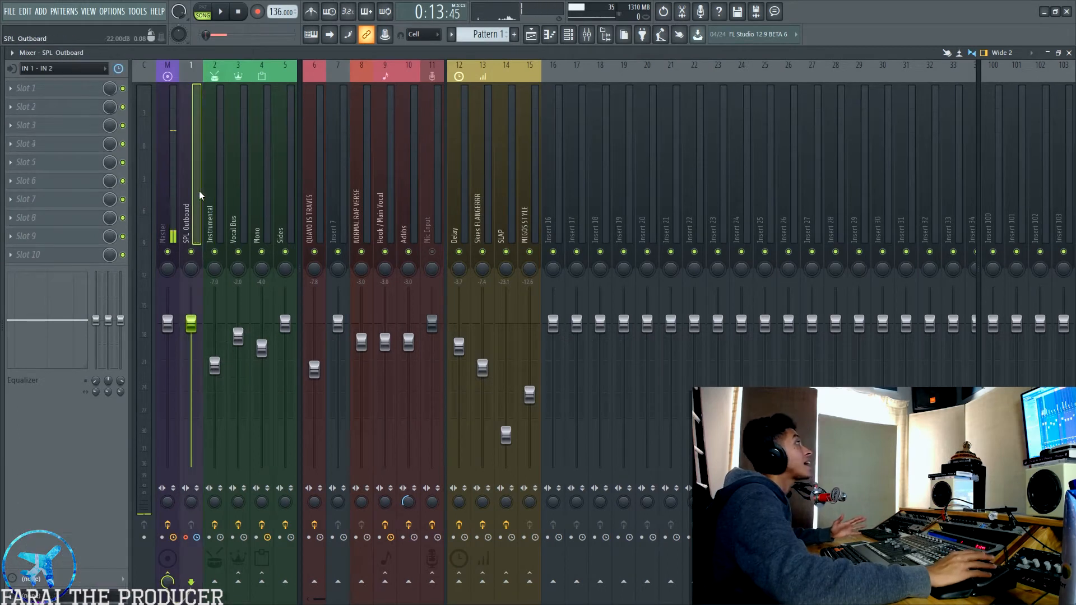
# Step: Reset the manual input latency of the SPL Outboard mixer track
pyautogui.click(216, 168)
pyautogui.click(188, 108)
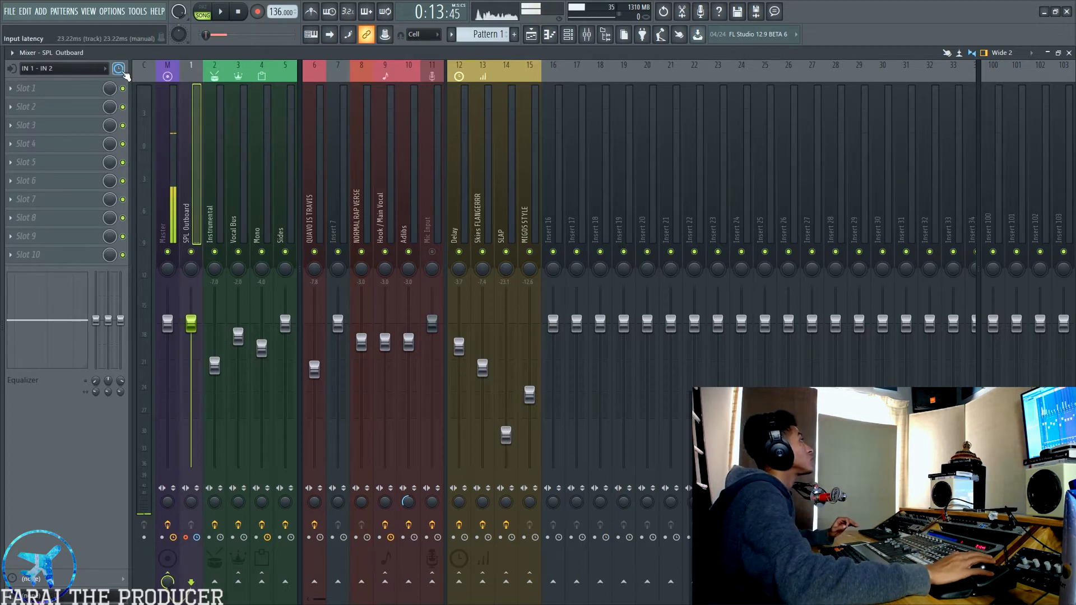
pyautogui.click(118, 69)
pyautogui.click(148, 84)
# Step: Raise the Instrumental track's send level to the Master so it is routed there directly
pyautogui.click(215, 185)
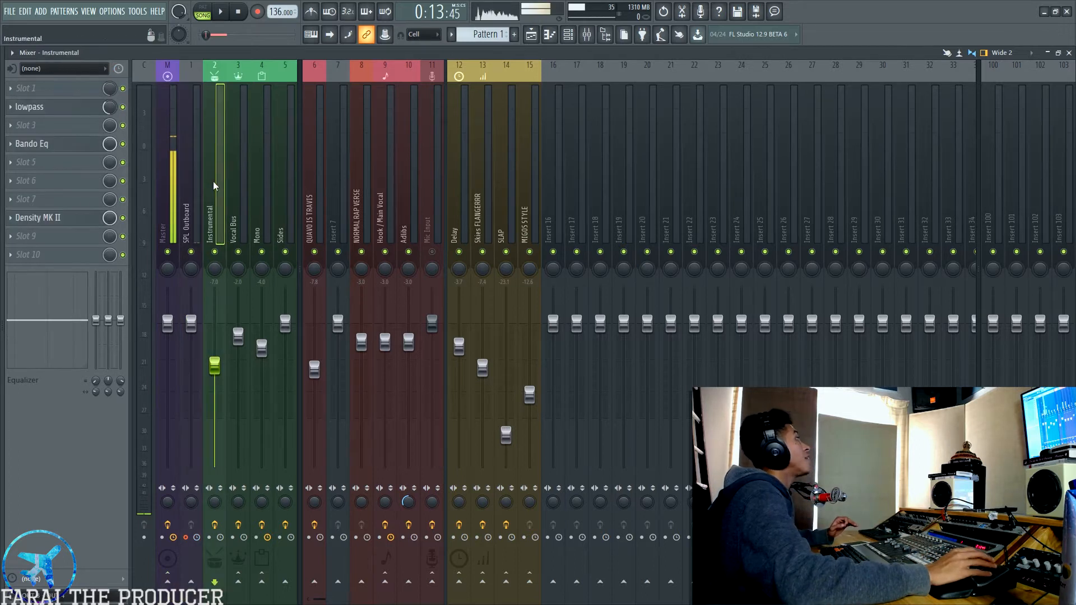
pyautogui.moveTo(168, 579); pyautogui.dragTo(188, 436)
pyautogui.click(197, 168)
pyautogui.click(218, 174)
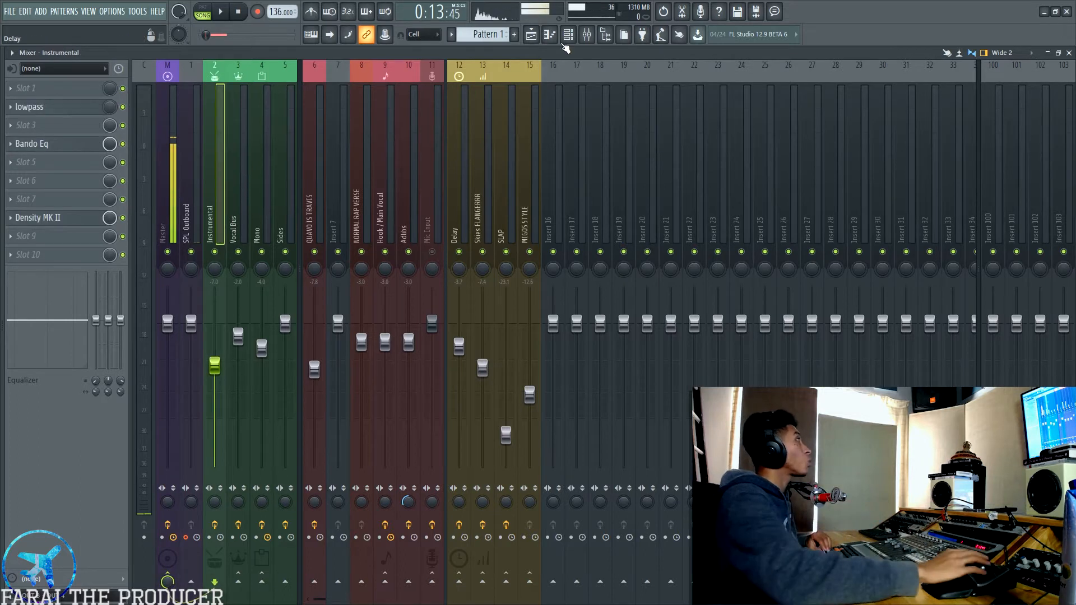
# Step: Briefly solo the Instrumental track, mute the Vocal Bus, and play a few seconds of the song
pyautogui.rightClick(215, 252)
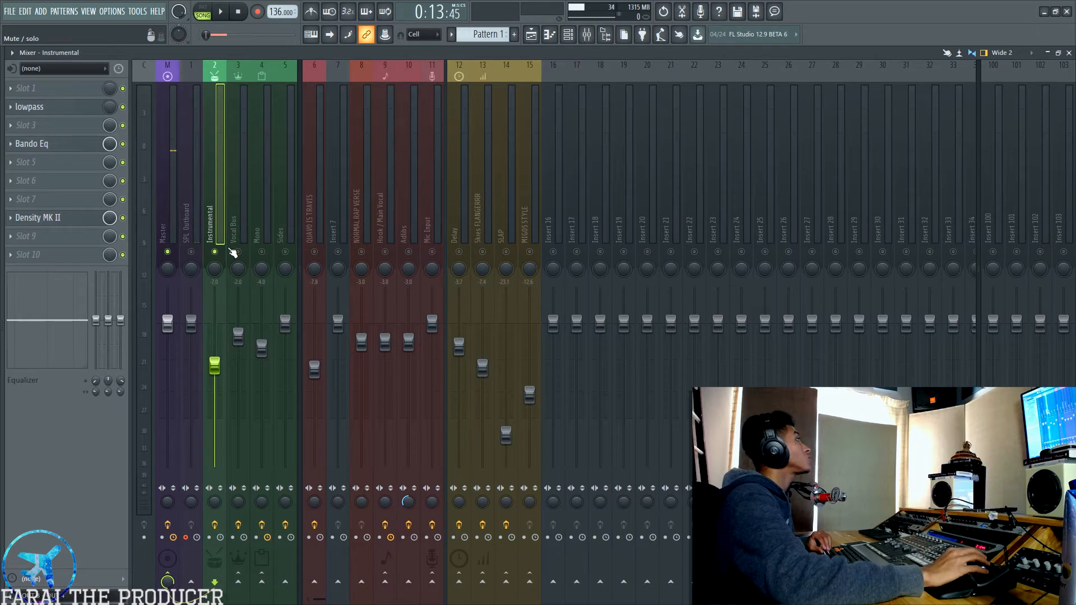
pyautogui.rightClick(215, 253)
pyautogui.click(237, 253)
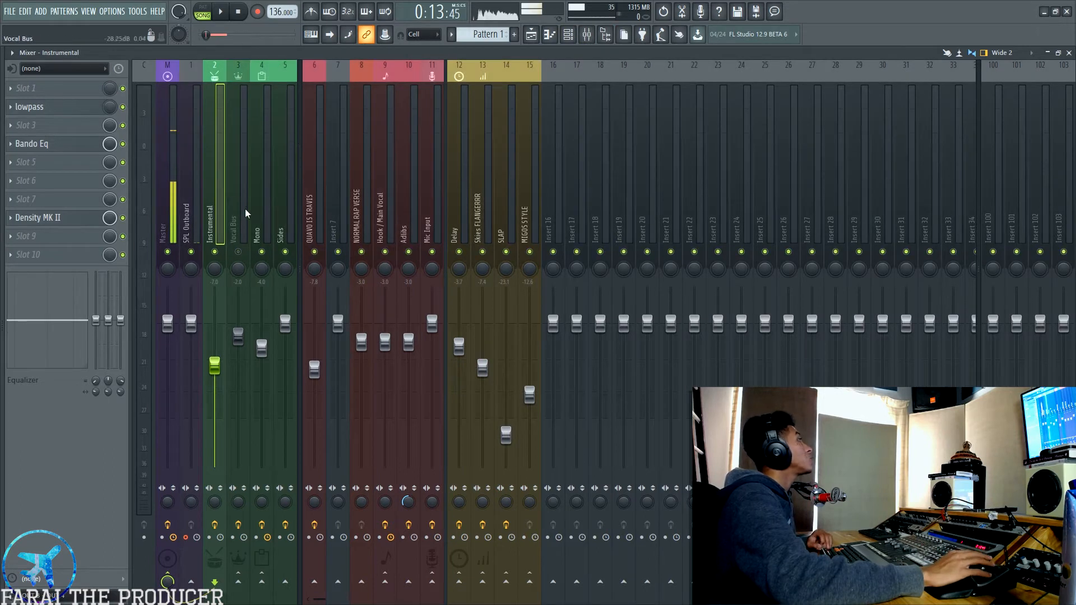
pyautogui.press('space')
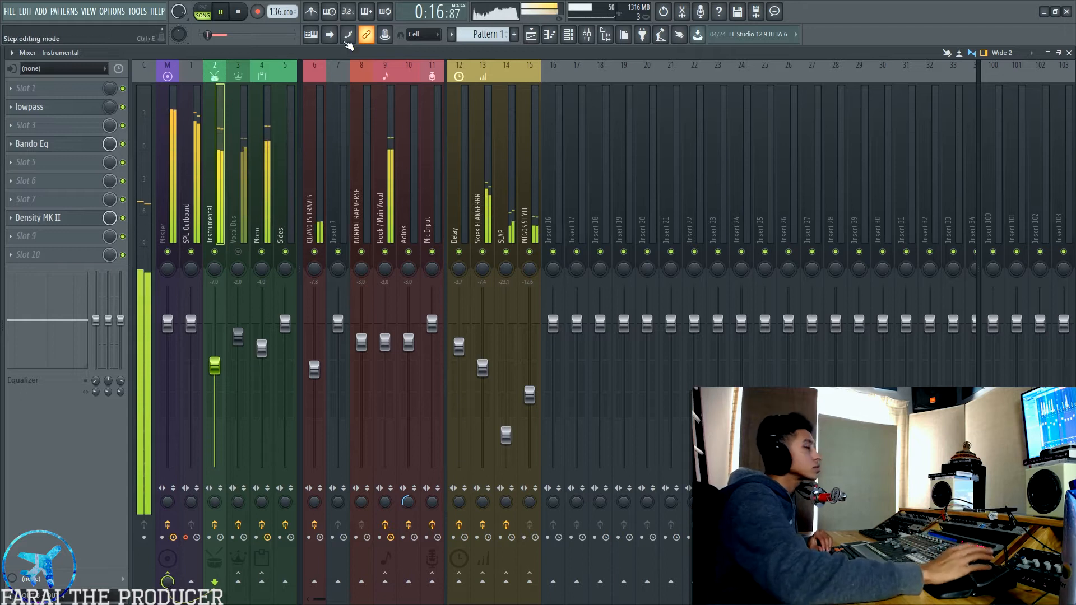
pyautogui.press('space')
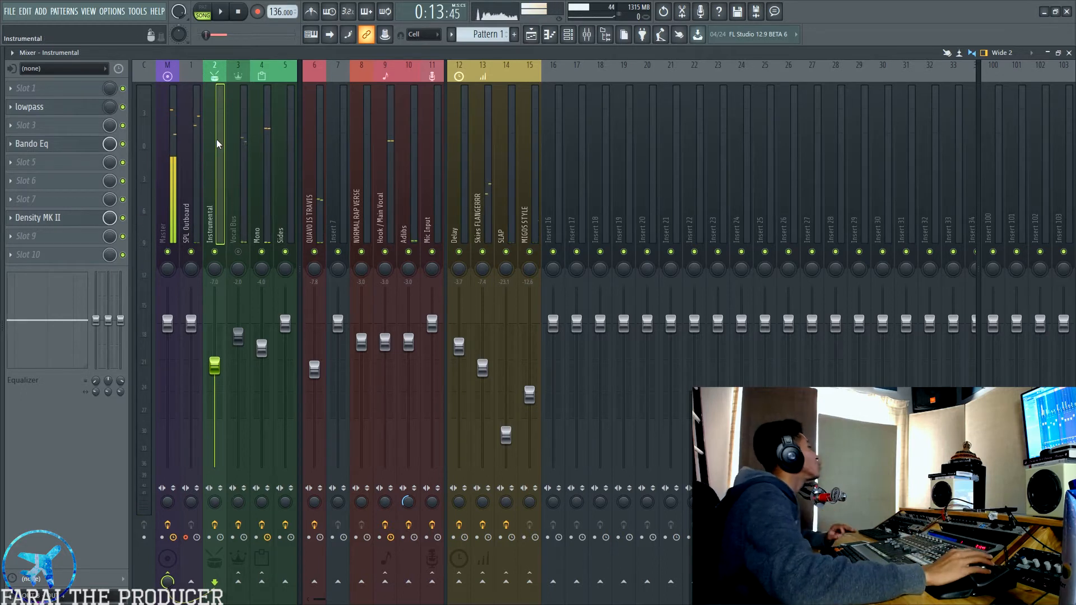
# Step: Unmute the Vocal Bus and play the song twice to compare the timing of the Instrumental and SPL Outboard tracks
pyautogui.click(243, 163)
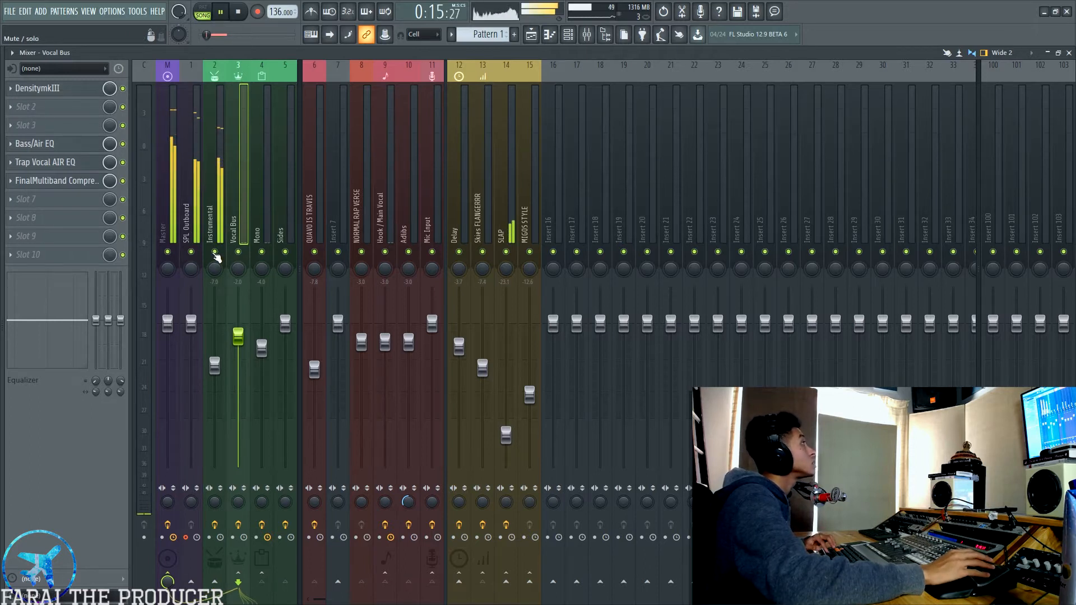
pyautogui.click(221, 193)
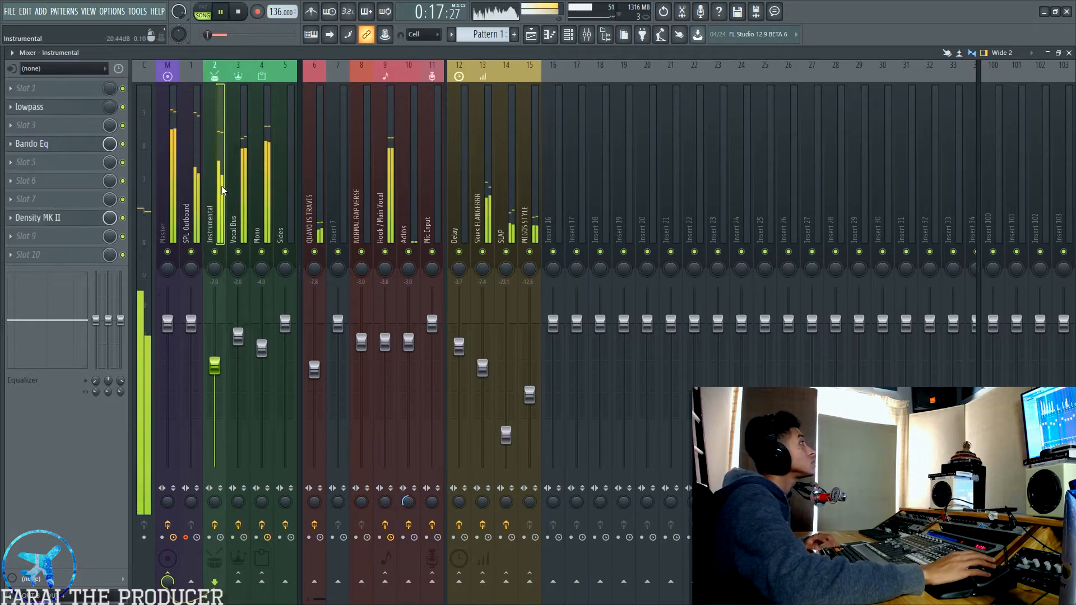
pyautogui.press('space')
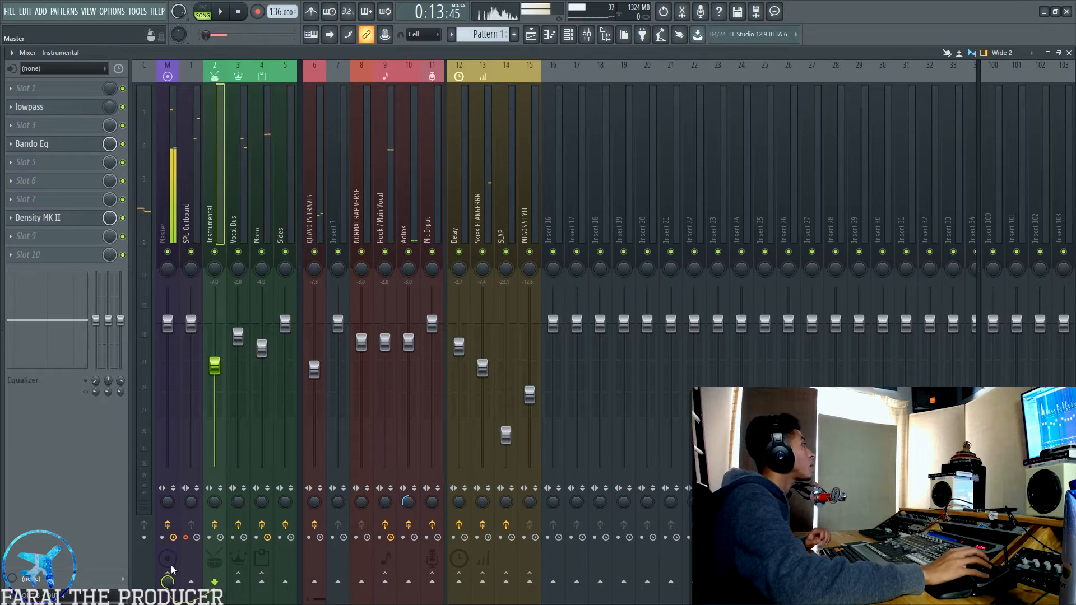
pyautogui.click(193, 202)
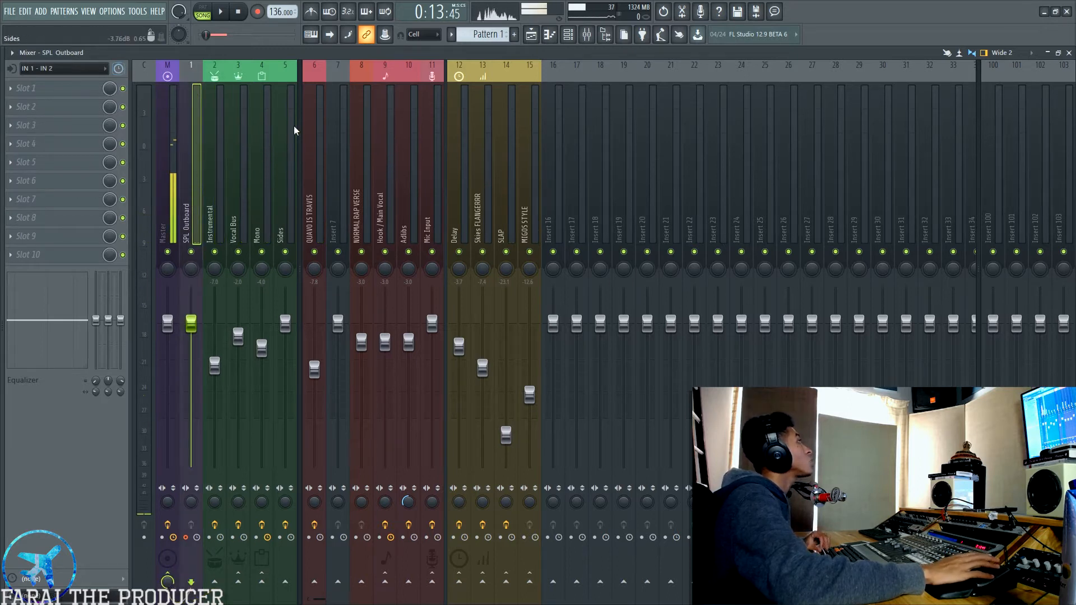
pyautogui.press('space')
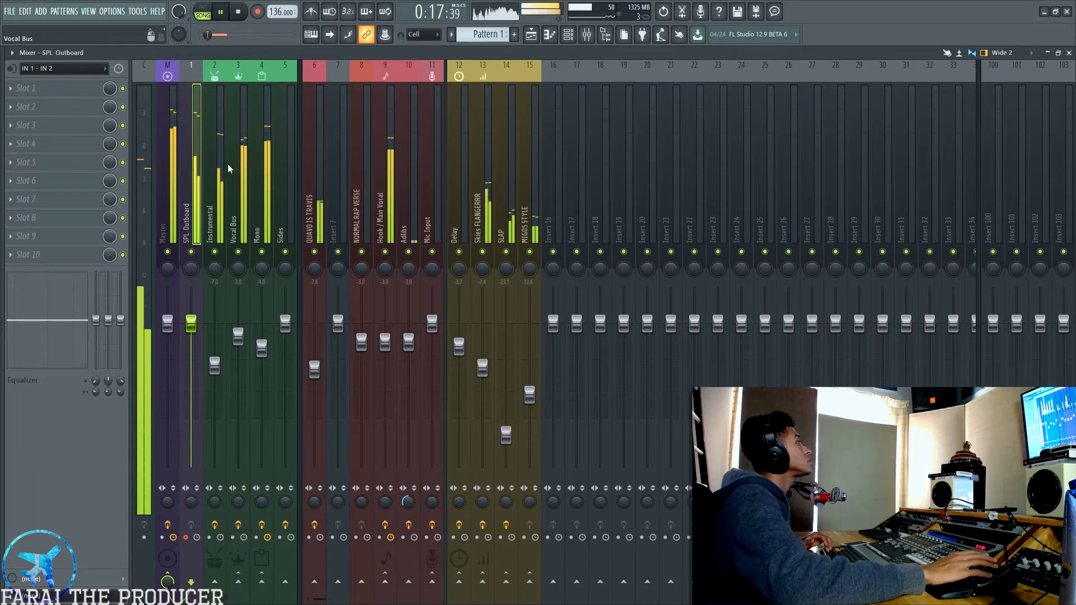
pyautogui.press('space')
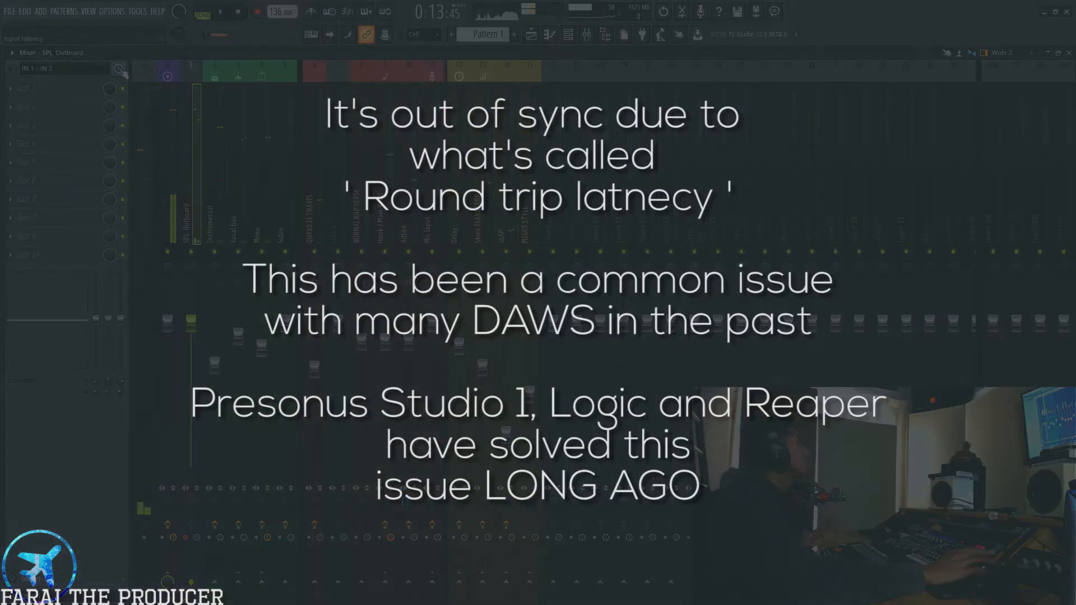
# Step: Check the input latency options of the SPL Outboard track without choosing one
pyautogui.click(218, 135)
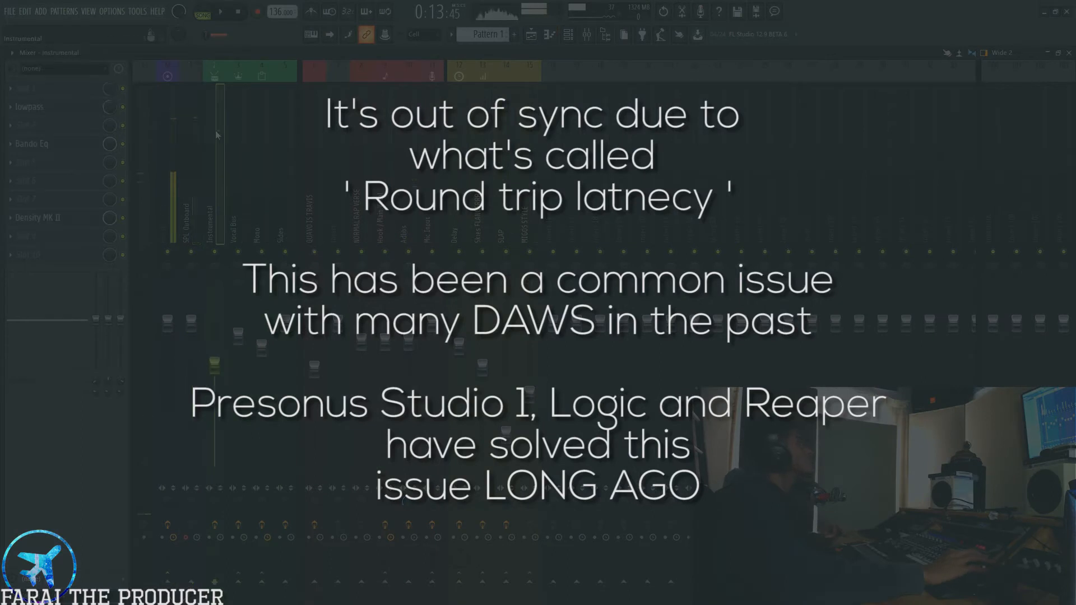
pyautogui.click(203, 133)
pyautogui.click(119, 70)
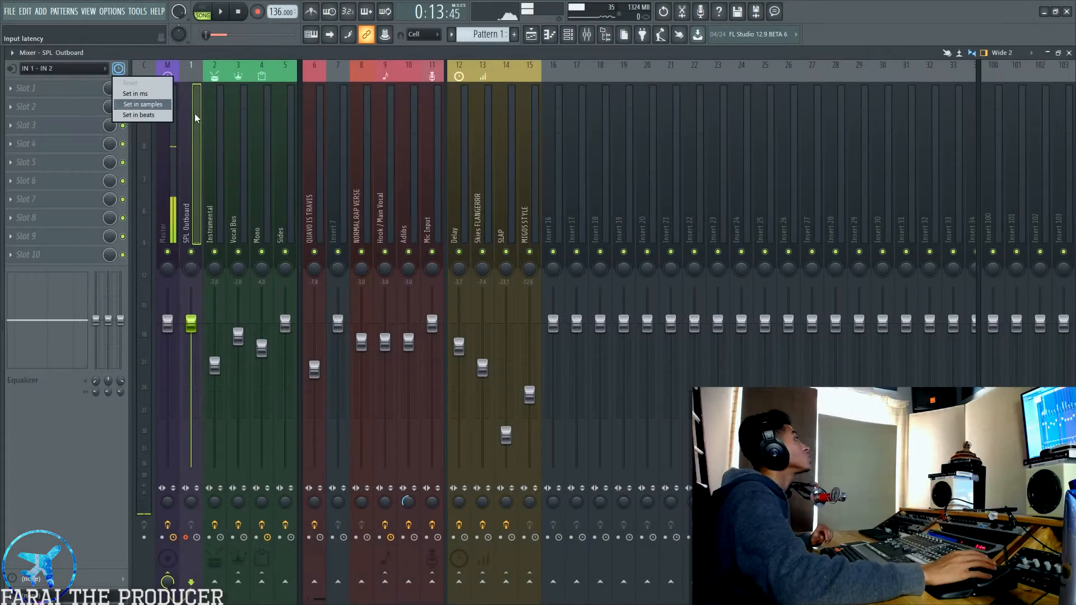
pyautogui.click(195, 118)
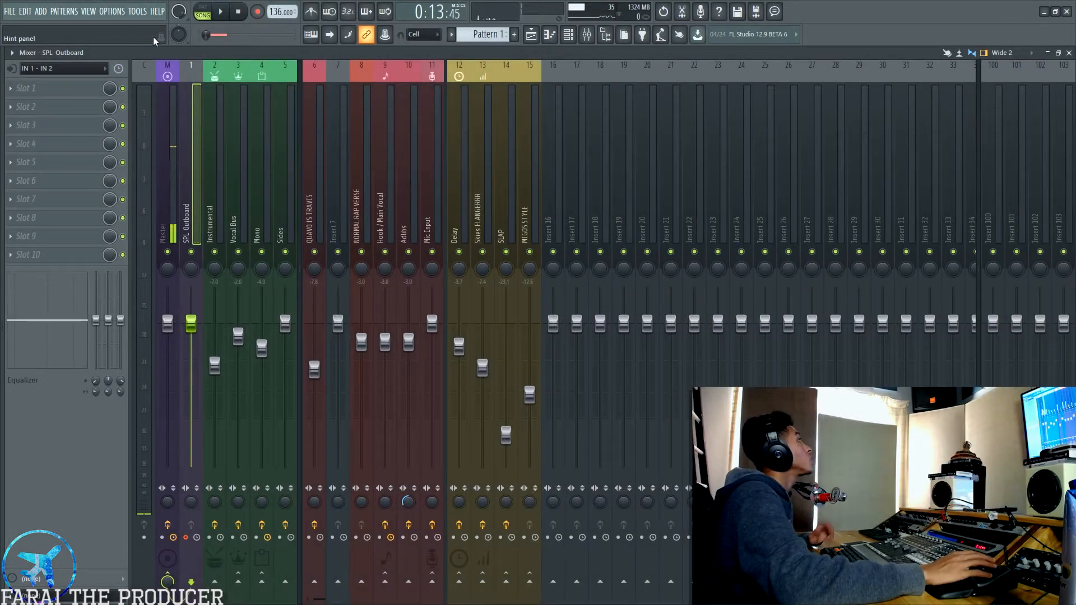
# Step: Open the audio settings and check the ASIO device's buffer length and latency
pyautogui.click(114, 12)
pyautogui.click(162, 46)
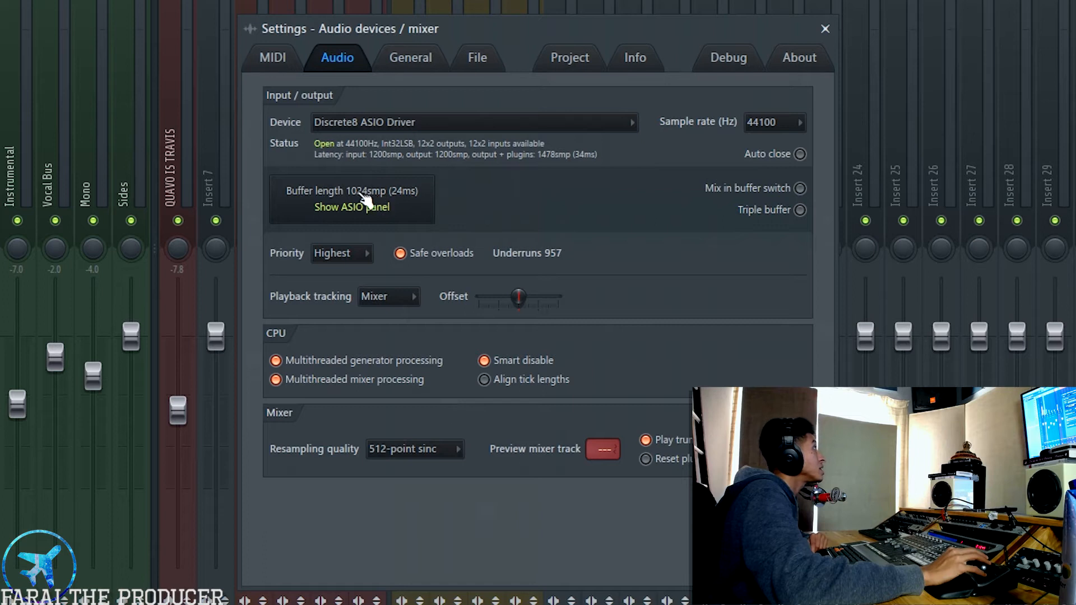
# Step: Close the audio settings and set the SPL Outboard track's input latency to 1024 samples
pyautogui.click(825, 28)
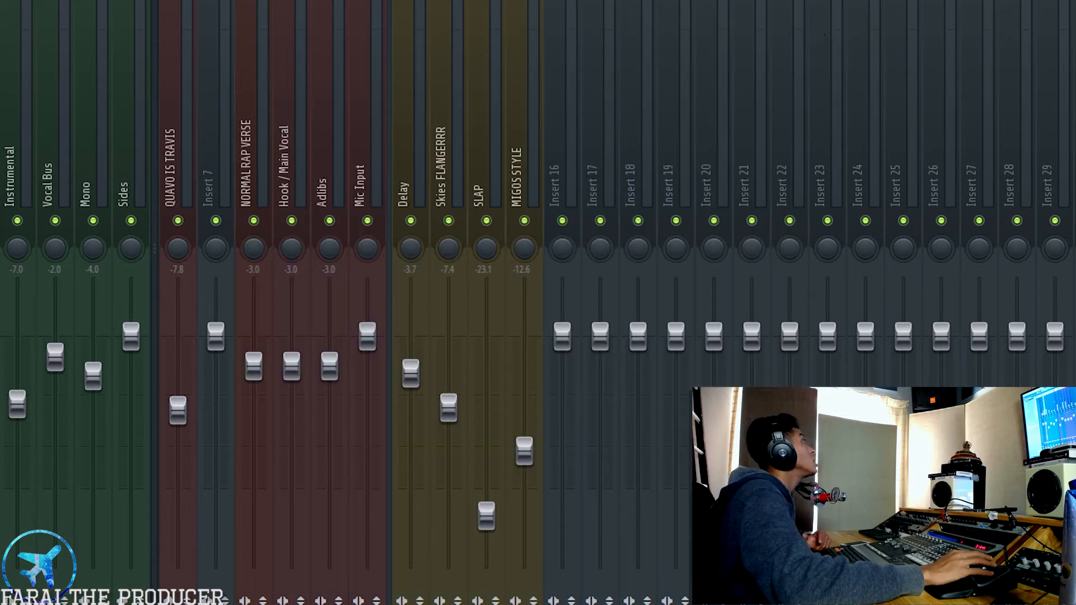
pyautogui.click(118, 69)
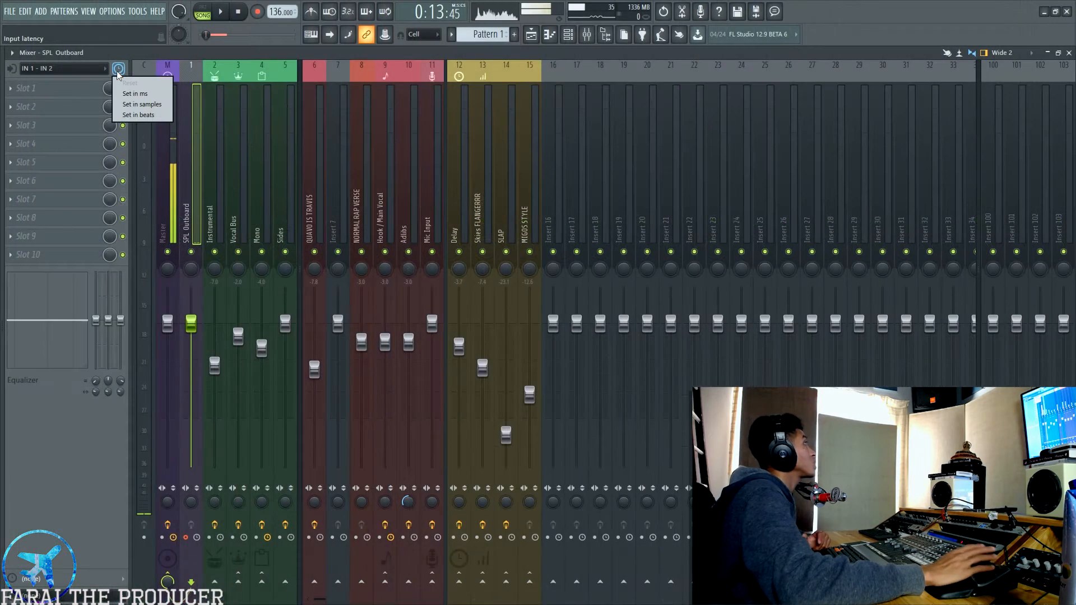
pyautogui.click(141, 104)
pyautogui.write('1024')
pyautogui.press('Return')
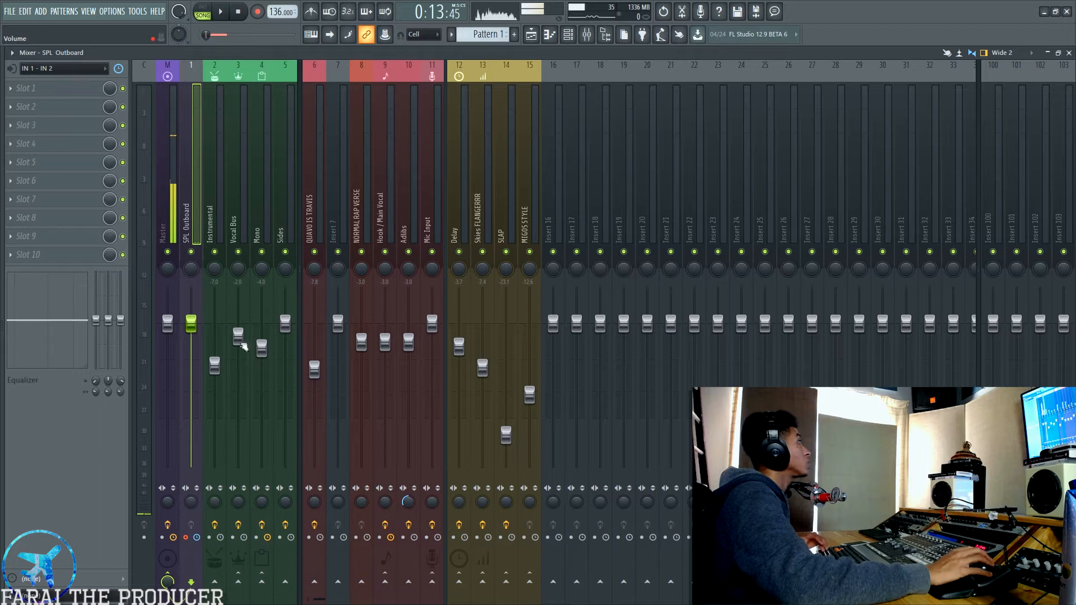
# Step: Select the Instrumental track and play the song to compare its timing with the SPL Outboard track
pyautogui.click(220, 213)
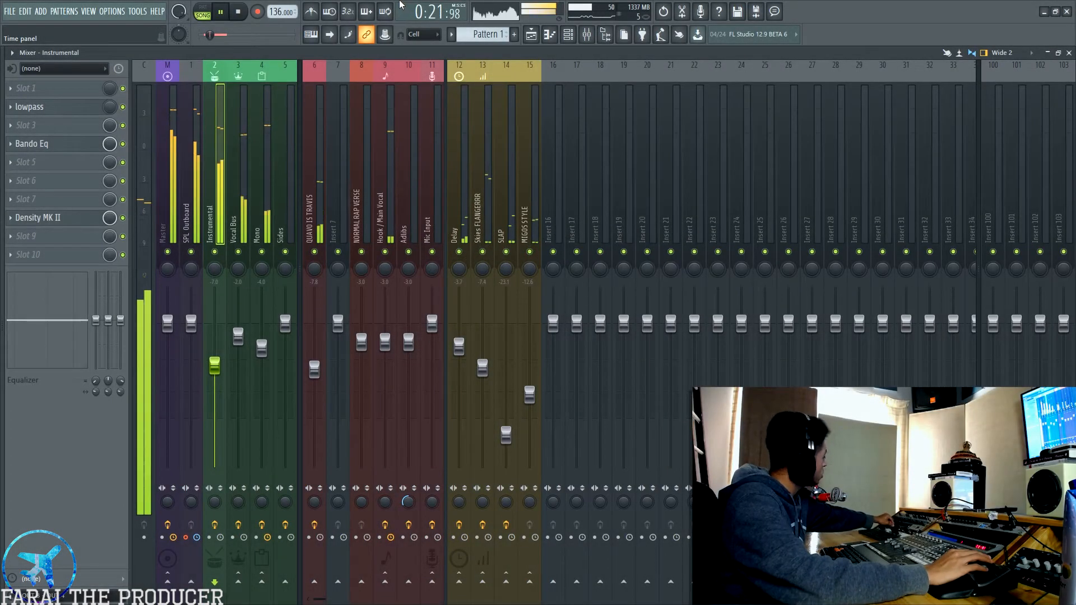
pyautogui.press('space')
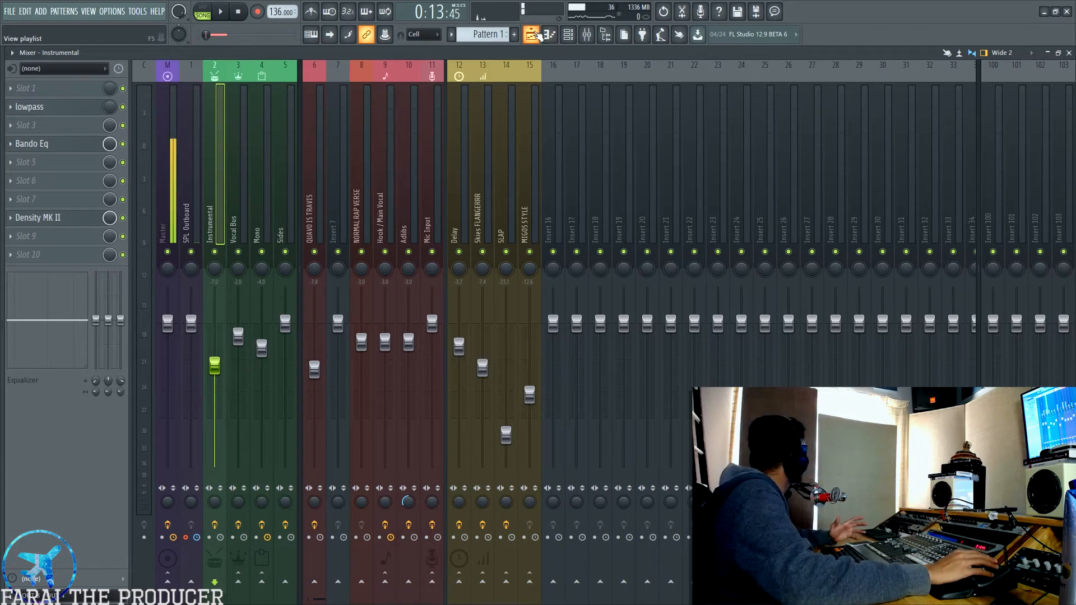
# Step: View the song's arrangement in the playlist, then return to the mixer
pyautogui.click(531, 36)
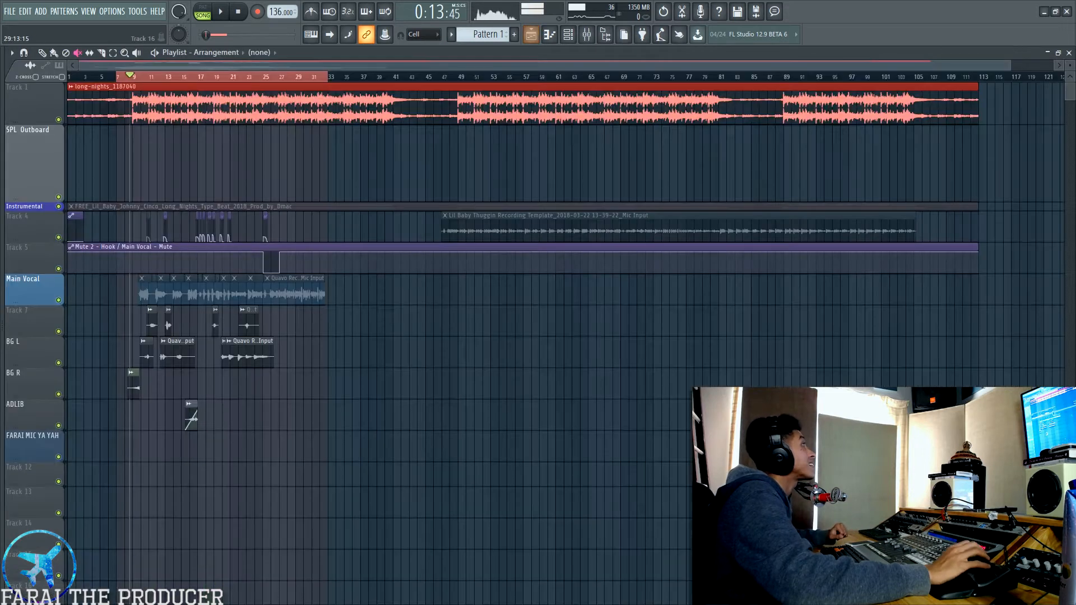
pyautogui.scroll(-2, 628, 77)
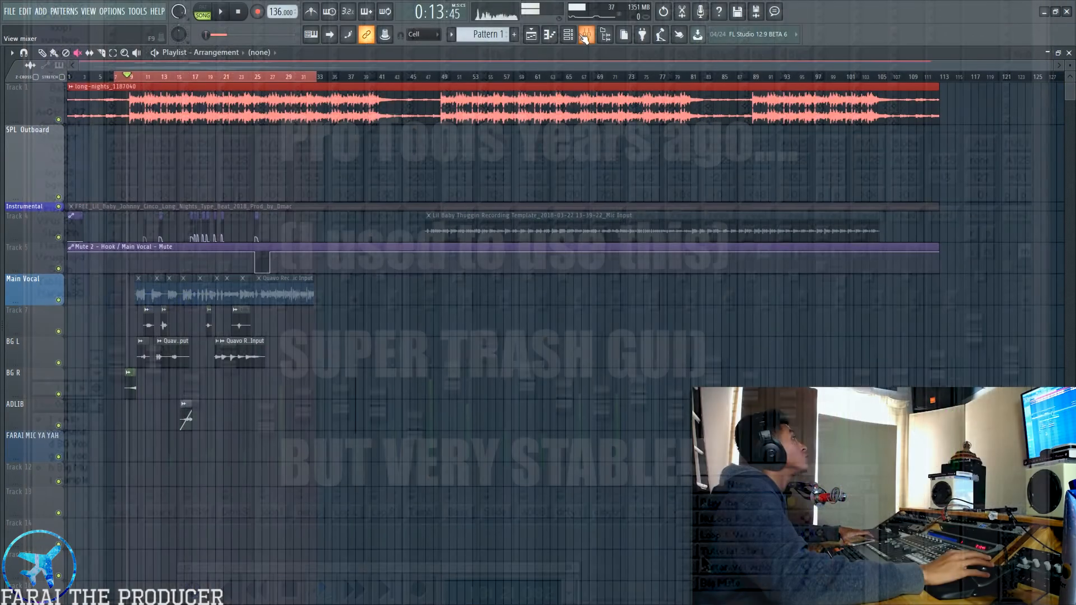
pyautogui.click(586, 34)
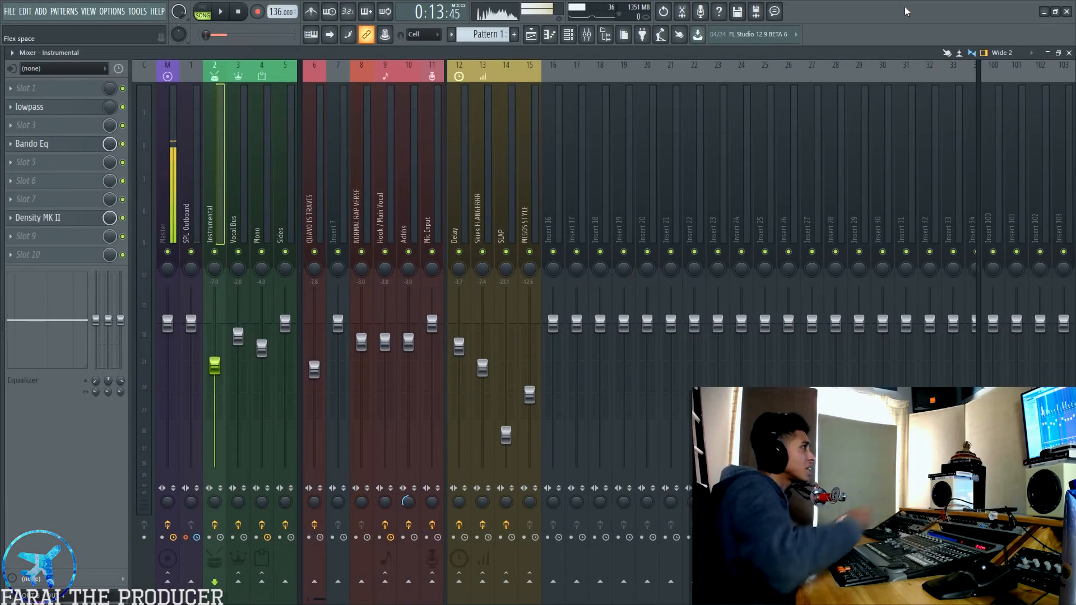
# Step: Switch the mixer layout to Wide alt and play a few seconds of the song
pyautogui.click(1005, 133)
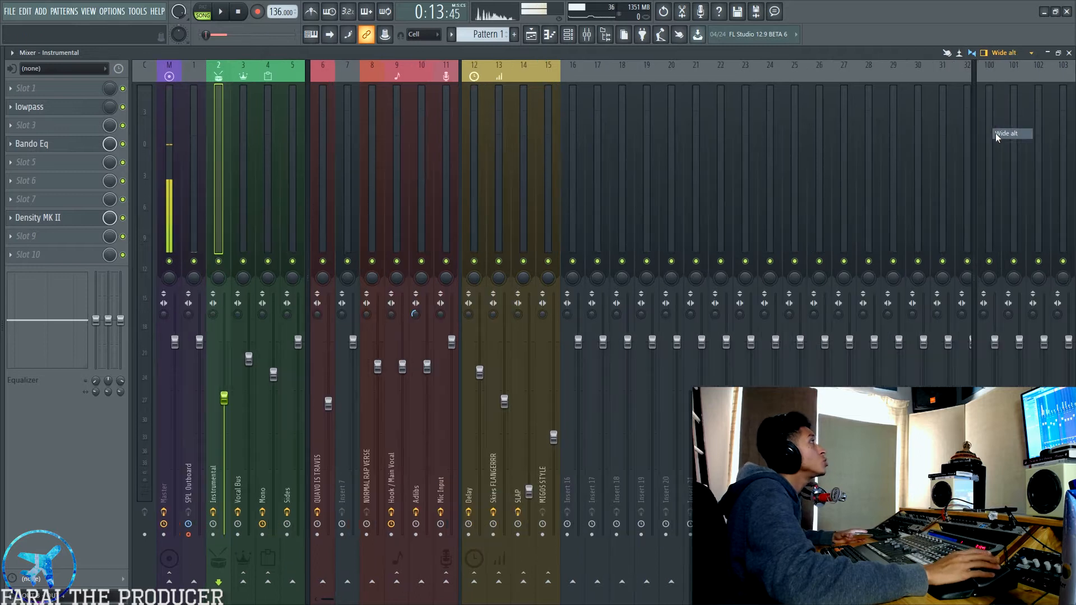
pyautogui.press('space')
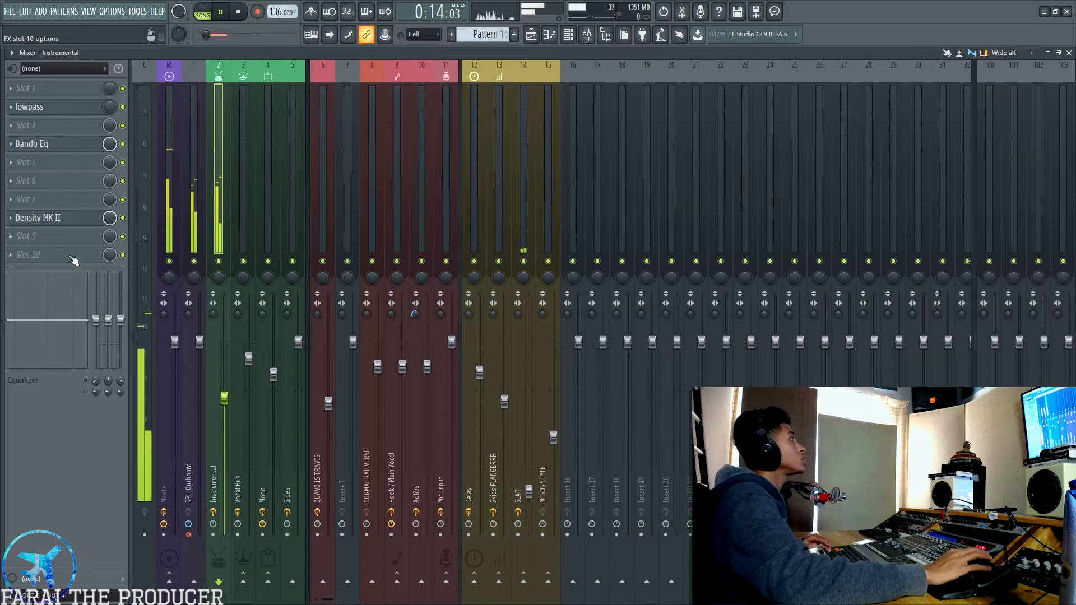
pyautogui.press('space')
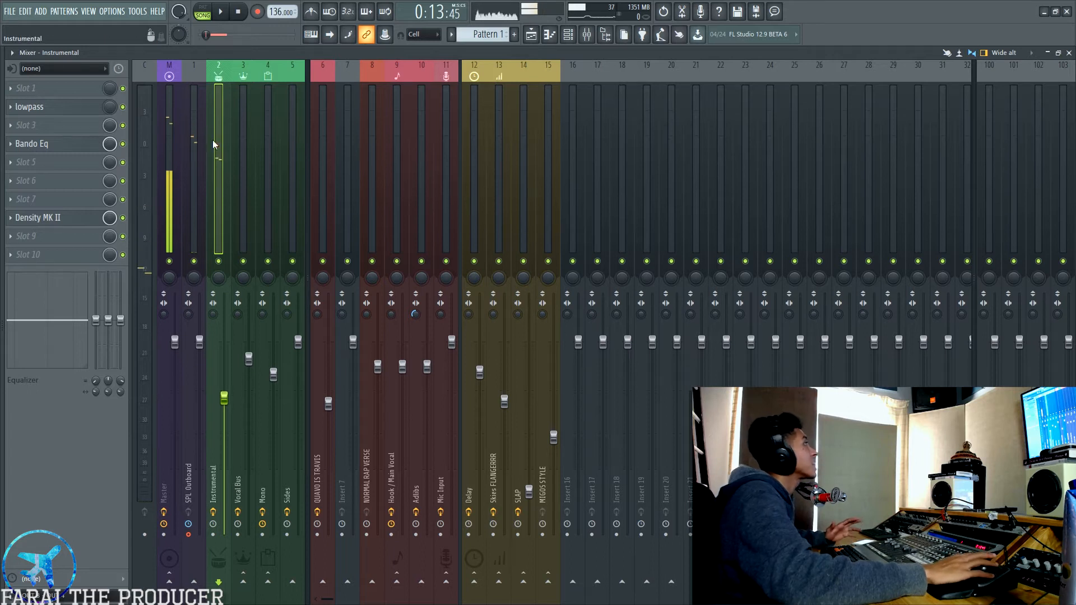
# Step: Select the Mono, Sides and Adlibs tracks in turn, then set the mixer layout back to Wide 2
pyautogui.click(267, 140)
pyautogui.click(292, 142)
pyautogui.click(422, 137)
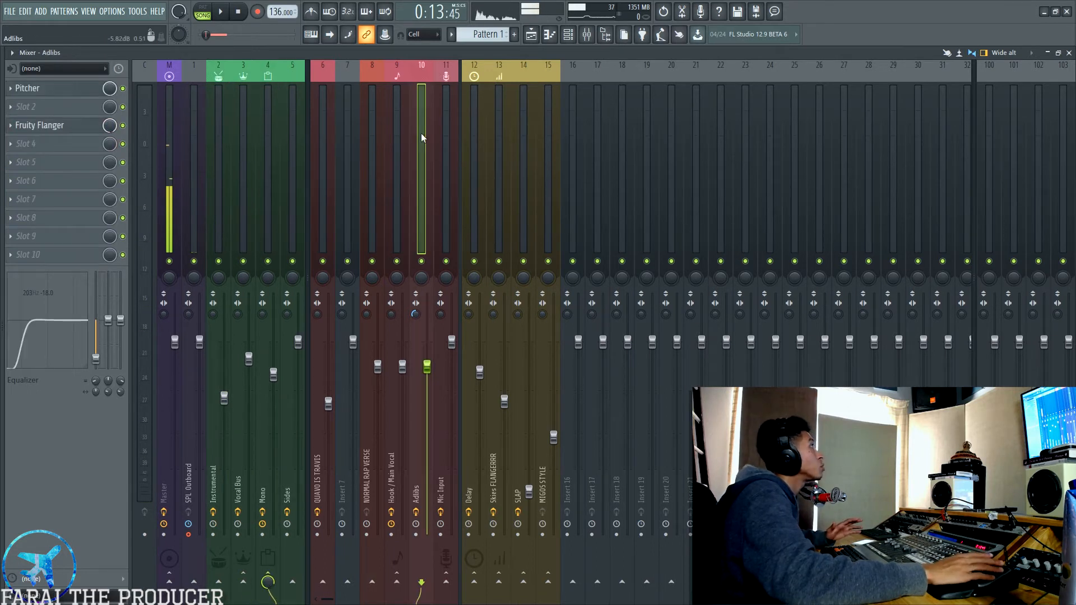
pyautogui.click(1004, 53)
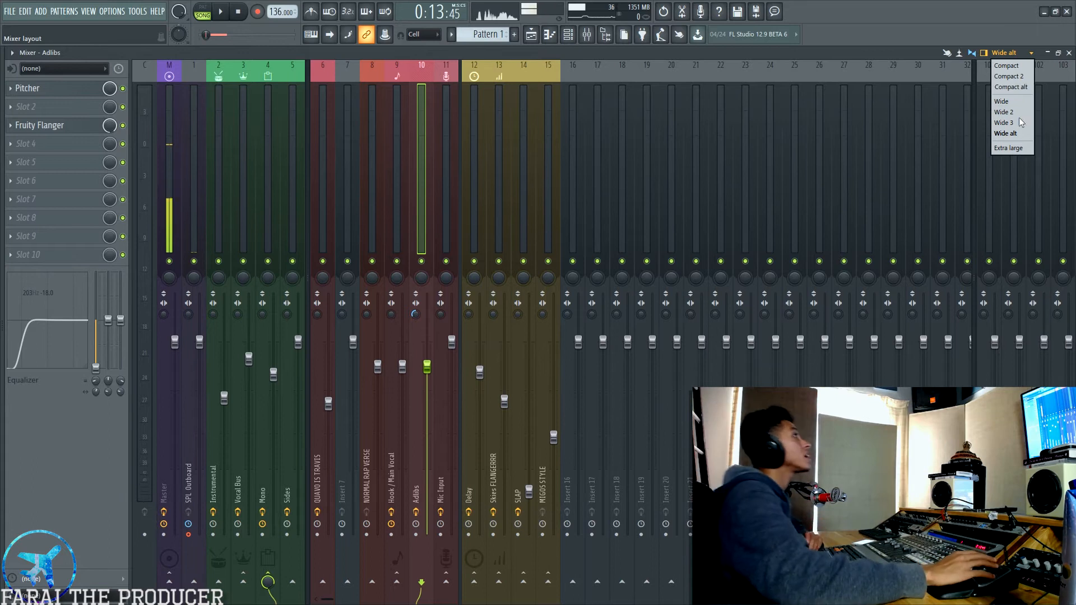
pyautogui.click(1015, 112)
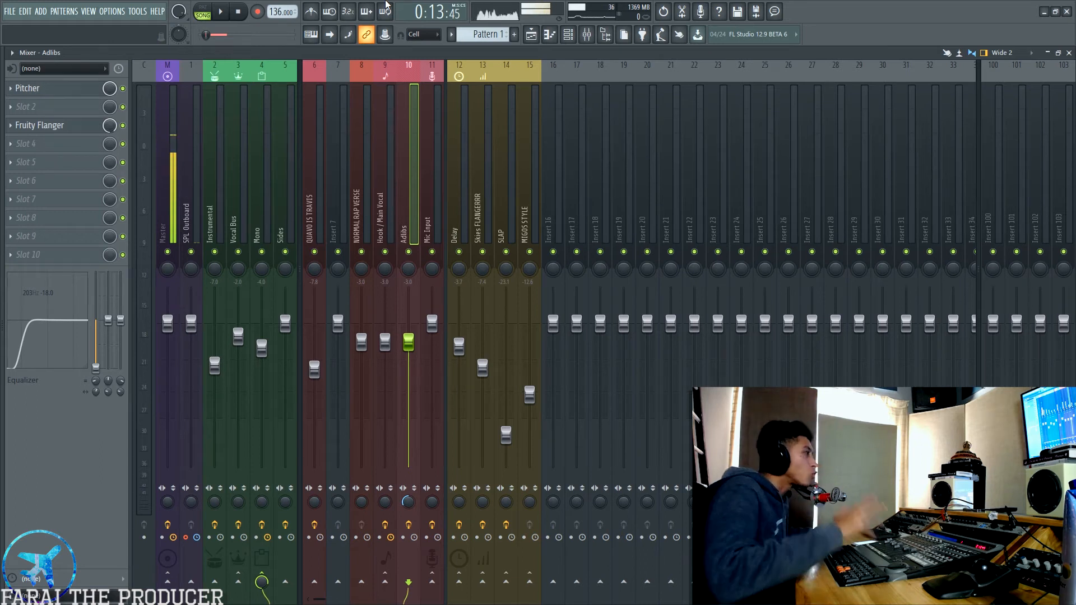
# Step: Check the effect slots of the Master and Mono tracks, and view the Mono track's Fruity Reeverb before closing it
pyautogui.click(169, 132)
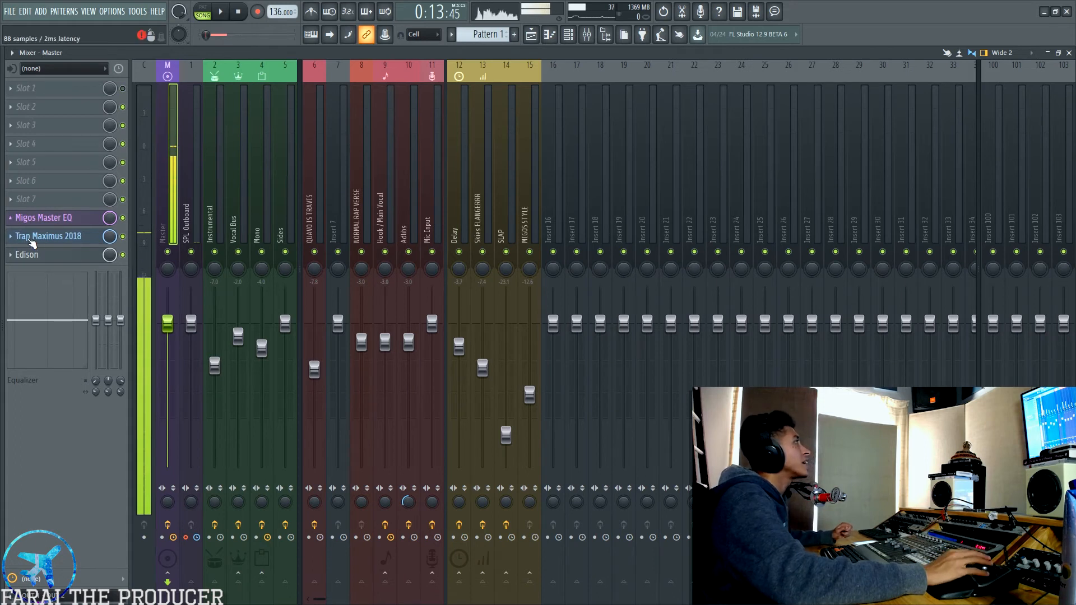
pyautogui.click(261, 224)
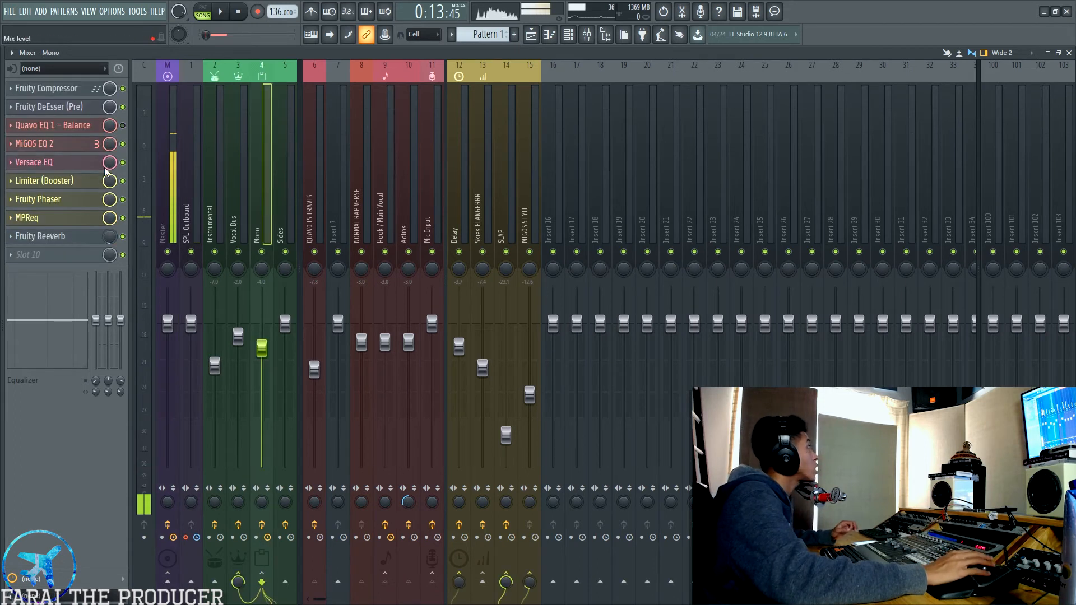
pyautogui.click(50, 236)
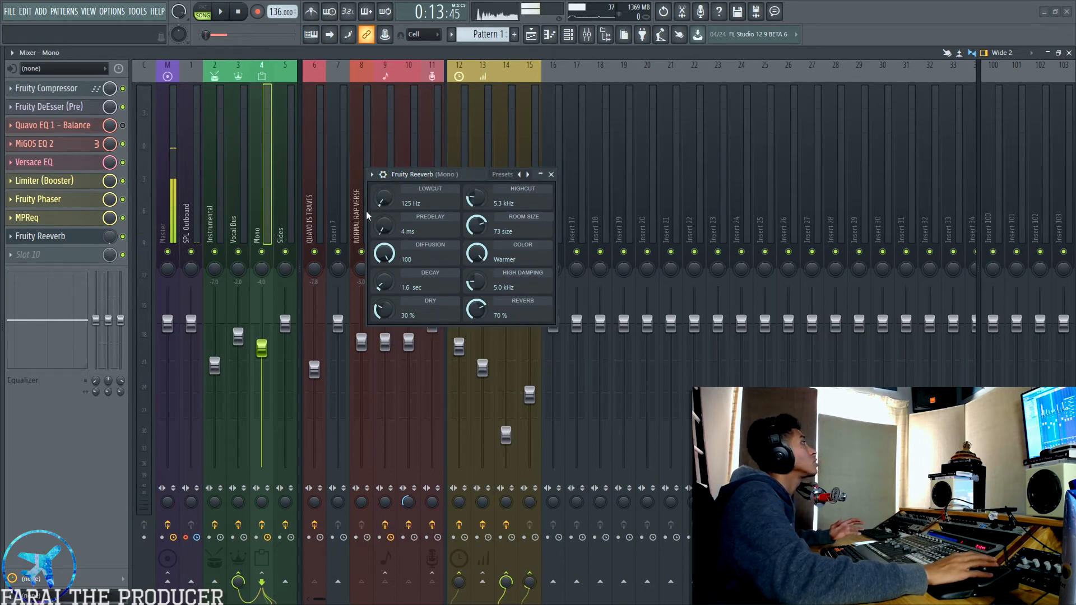
pyautogui.moveTo(393, 174); pyautogui.dragTo(260, 199)
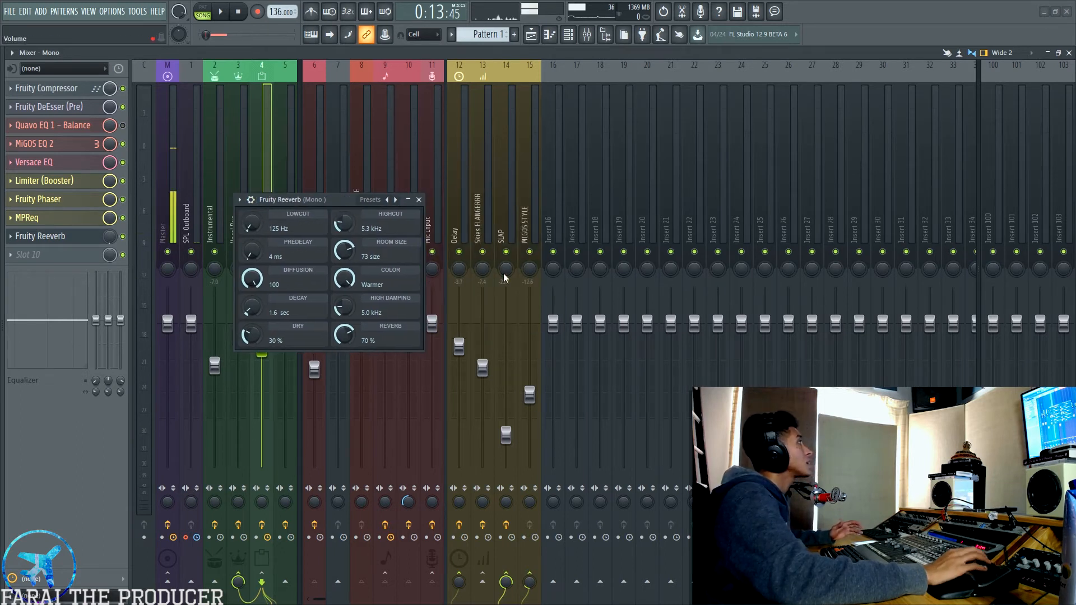
pyautogui.moveTo(362, 203)
pyautogui.mouseDown()
pyautogui.moveTo(336, 207)
pyautogui.moveTo(359, 216)
pyautogui.mouseUp()
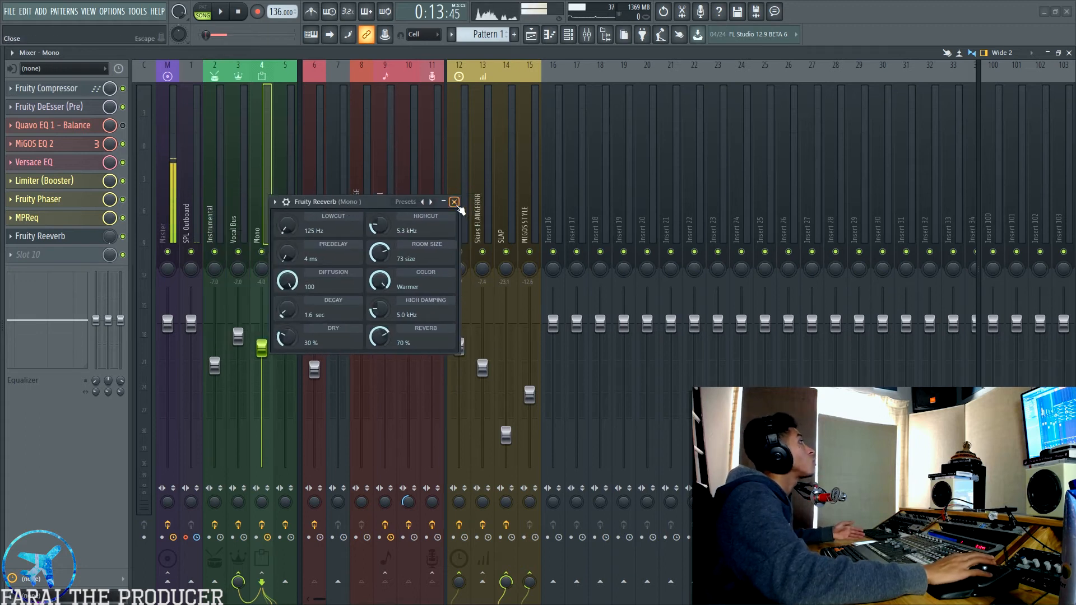
pyautogui.click(454, 201)
# Step: Reopen the Mono track's Fruity Reeverb, reposition its window over the mixer and close it again
pyautogui.click(78, 239)
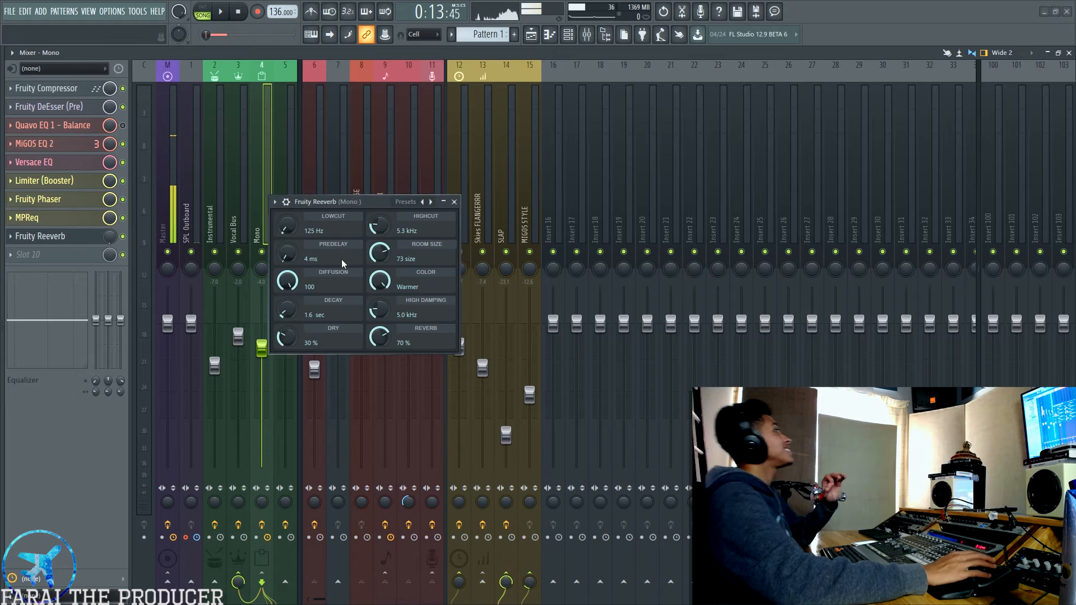
pyautogui.moveTo(349, 197); pyautogui.dragTo(310, 253)
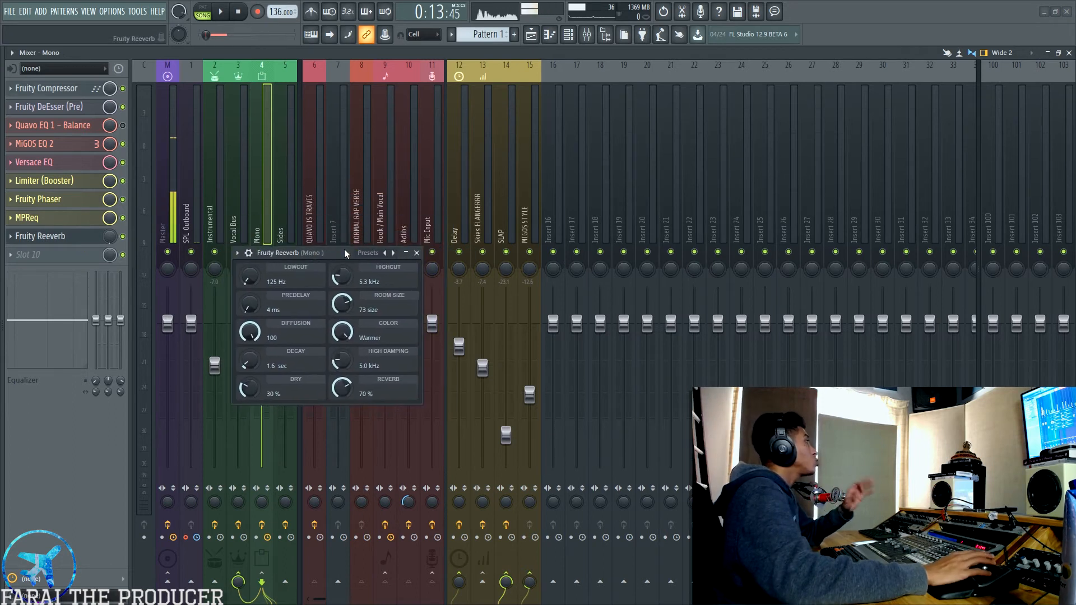
pyautogui.click(416, 254)
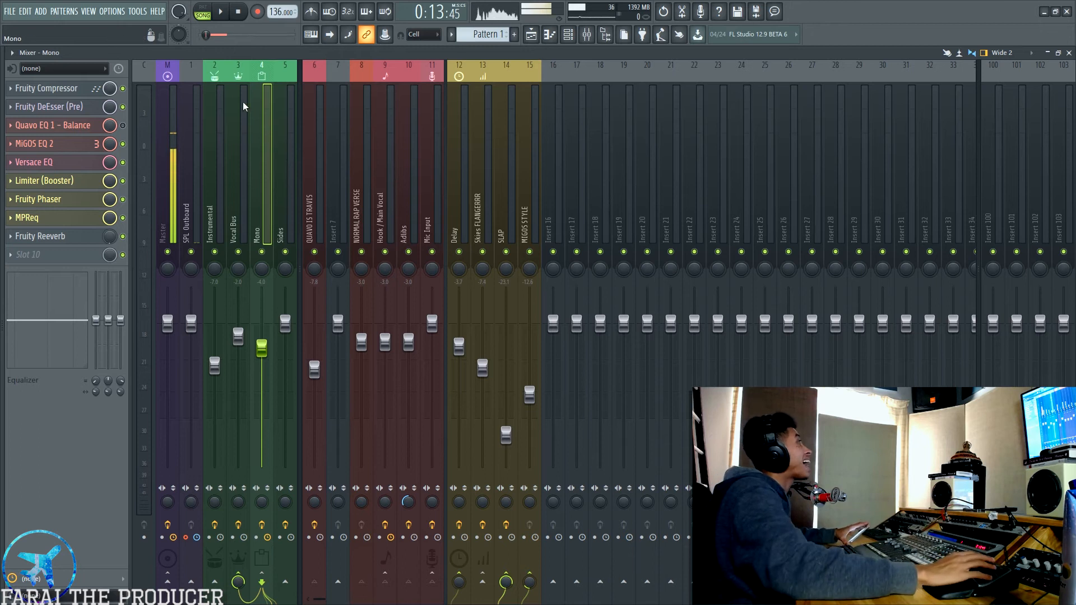
# Step: Check the recent projects and the programs in the Windows Start menu without opening any of them
pyautogui.click(10, 12)
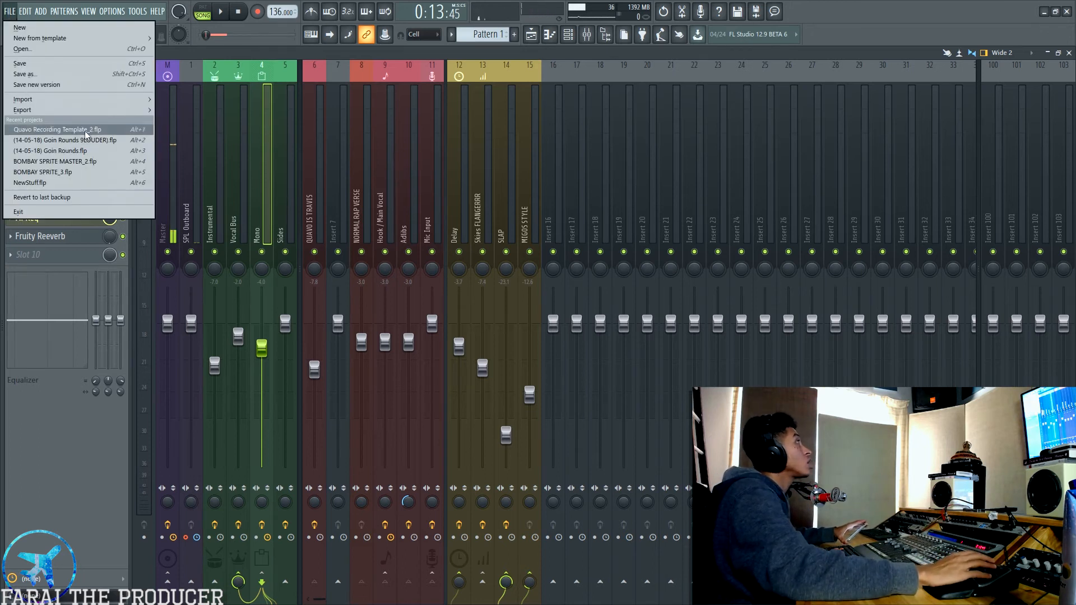
pyautogui.click(263, 159)
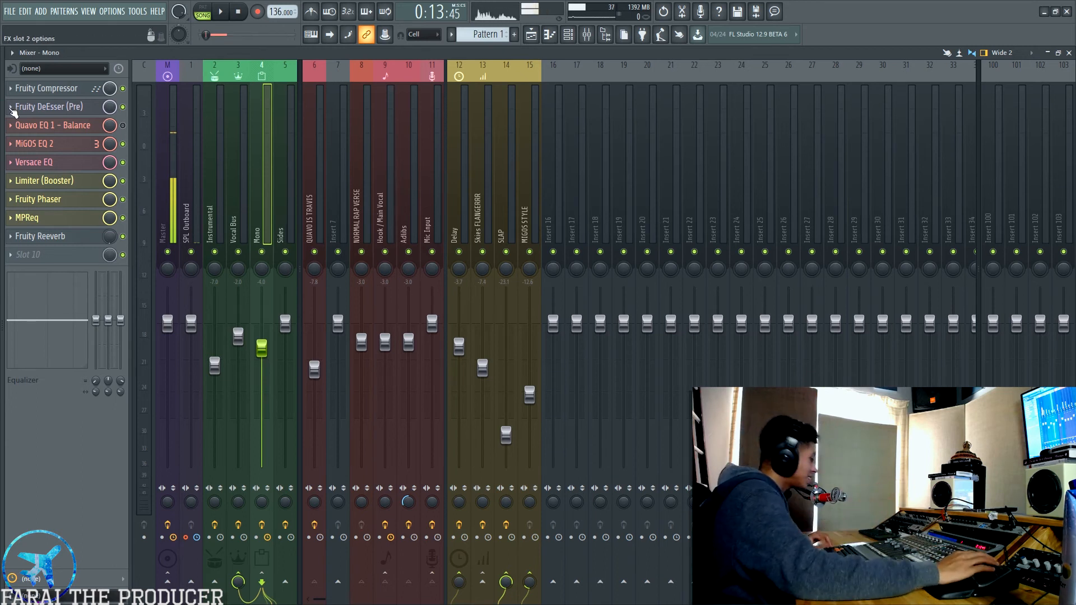
pyautogui.press('super')
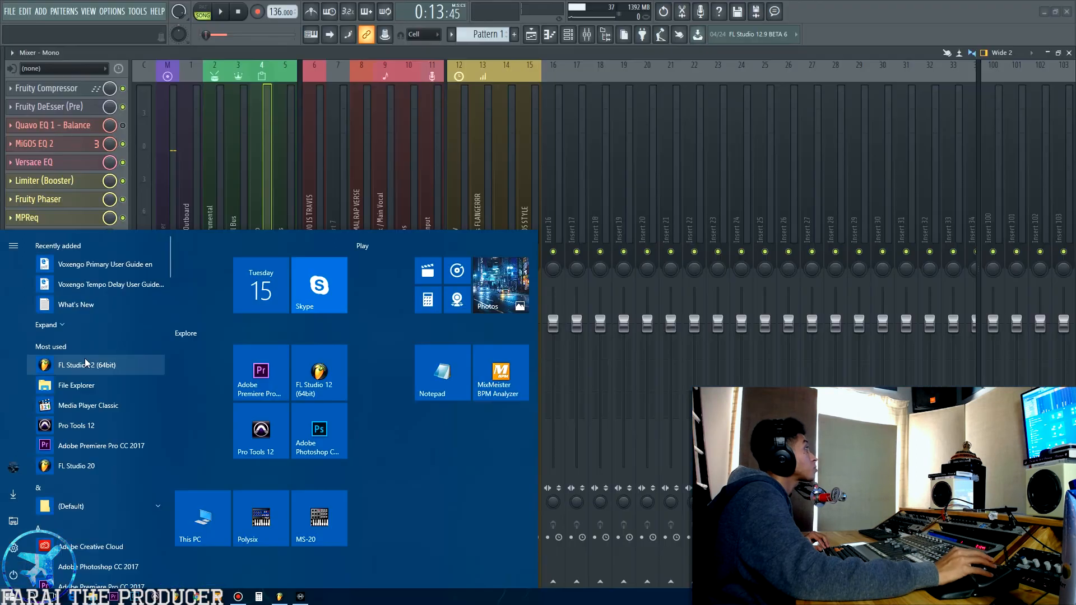
pyautogui.click(261, 143)
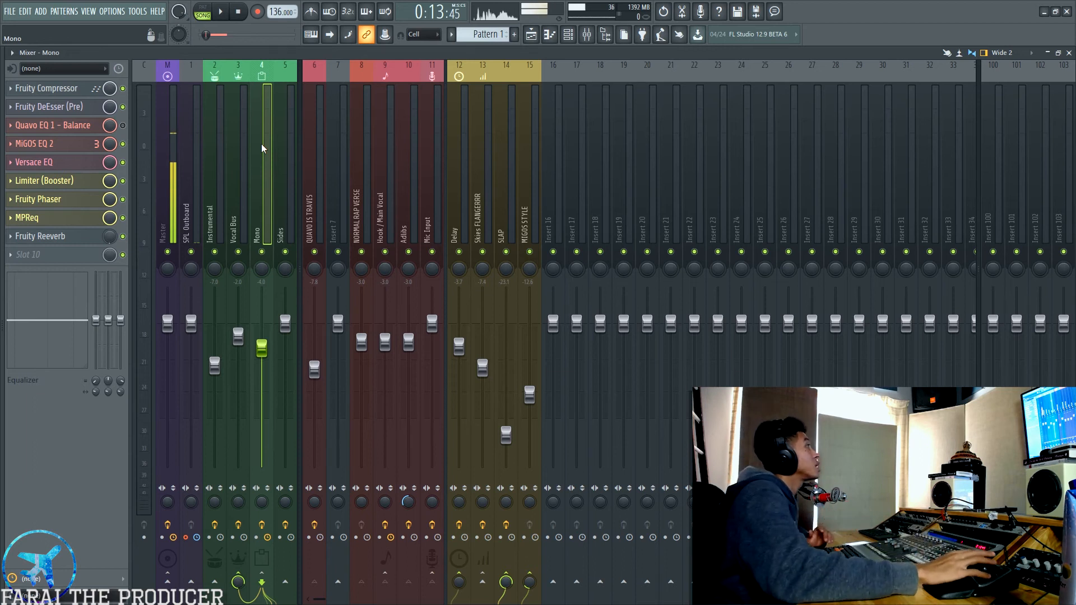
# Step: Look through the Vocal Bus and Instrumental effects, inspect the Instrumental track's Density MK II interface and wrapper settings, and close the plugin
pyautogui.click(246, 146)
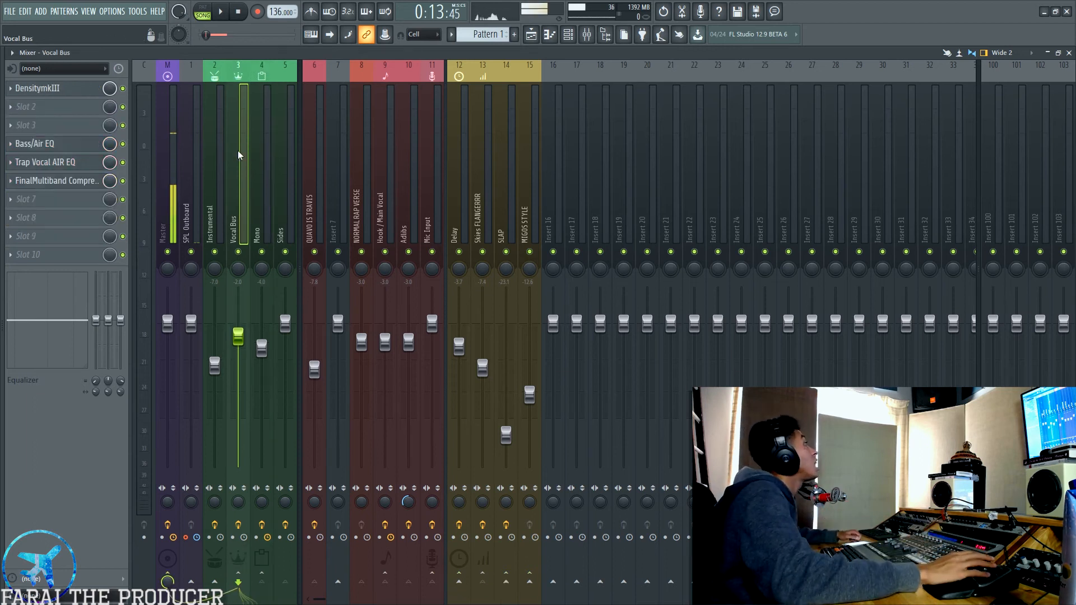
pyautogui.click(221, 144)
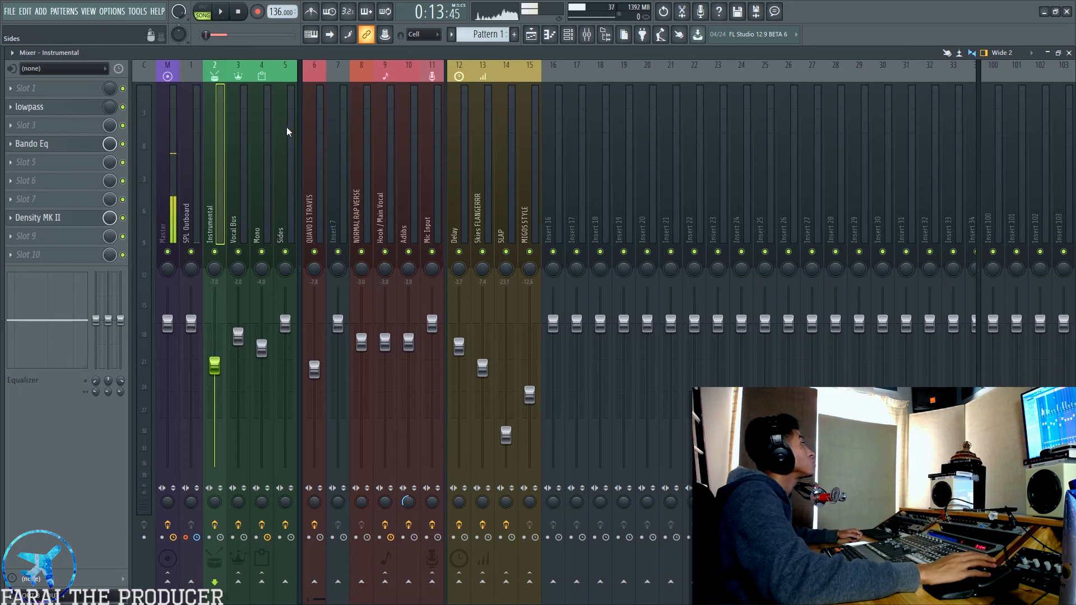
pyautogui.click(74, 220)
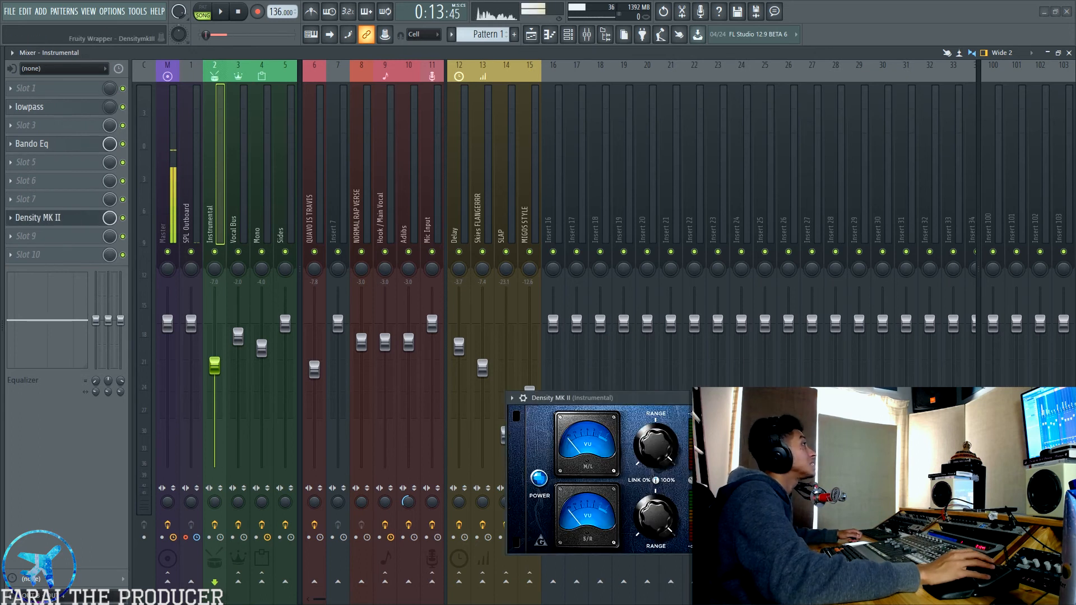
pyautogui.moveTo(596, 284); pyautogui.dragTo(590, 272)
pyautogui.click(326, 270)
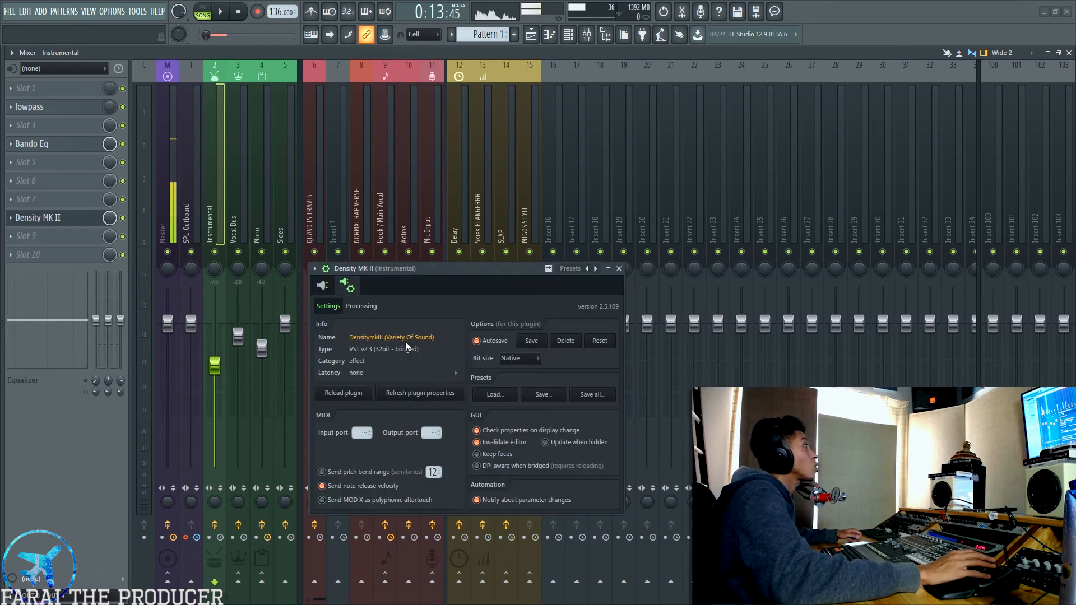
pyautogui.click(326, 269)
pyautogui.moveTo(404, 270); pyautogui.dragTo(328, 253)
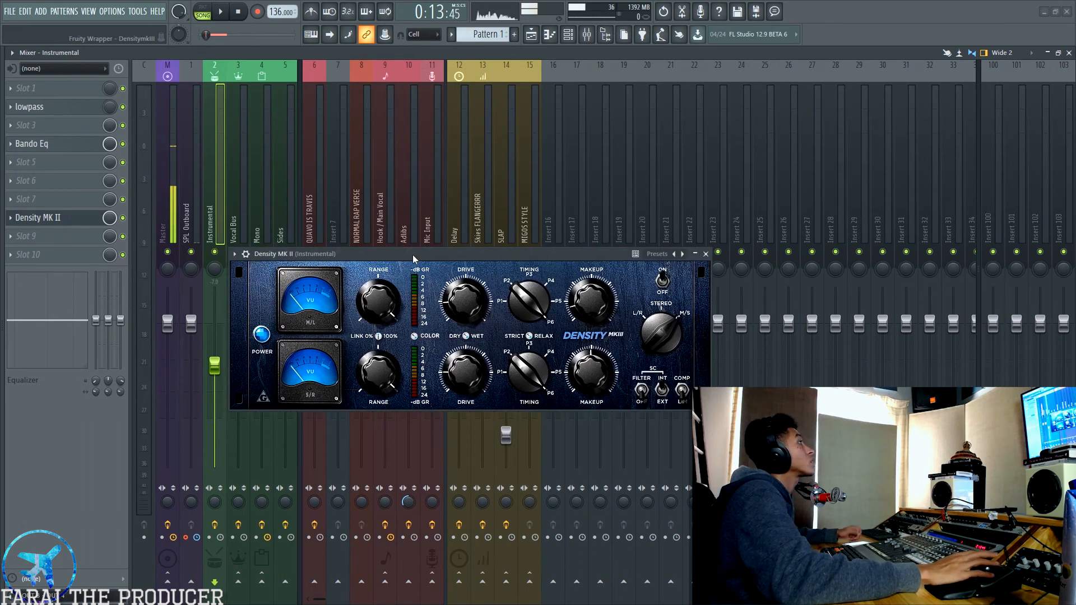
pyautogui.click(708, 253)
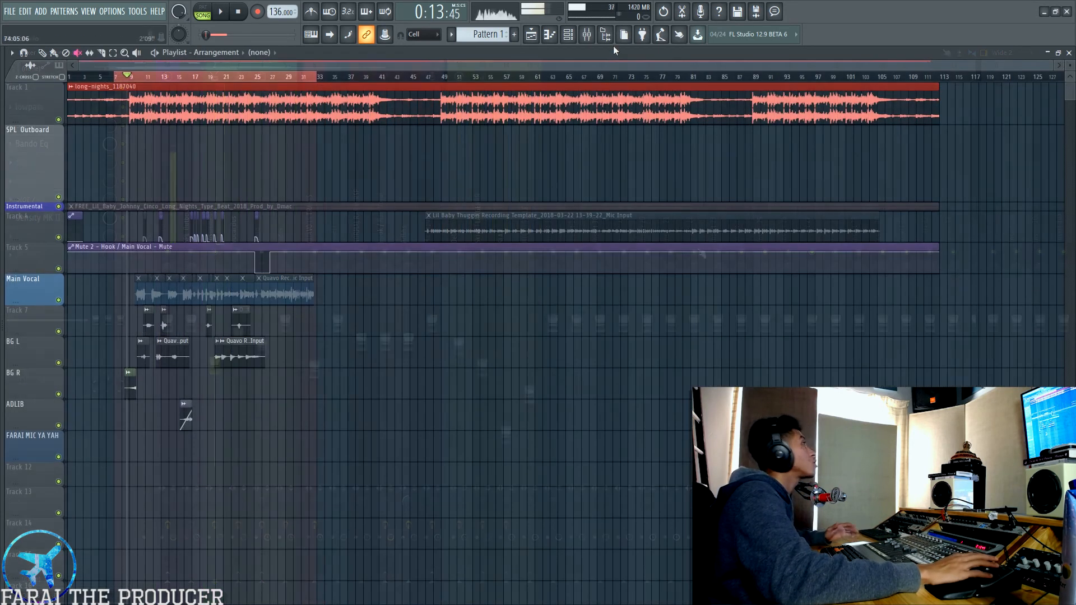
# Step: Switch from the playlist to the mixer and back to the playlist
pyautogui.click(591, 36)
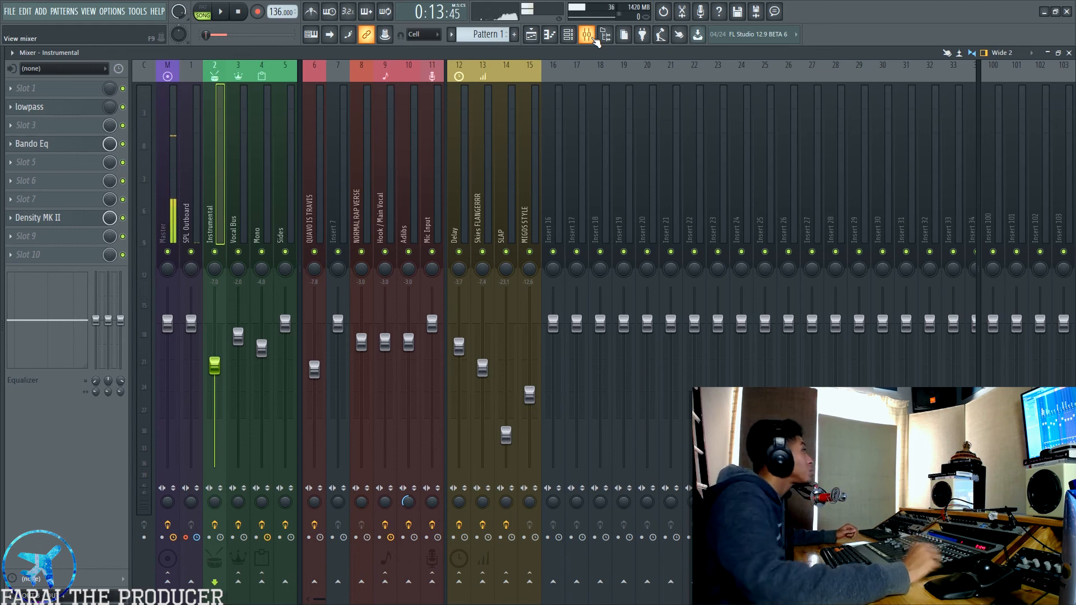
pyautogui.click(531, 35)
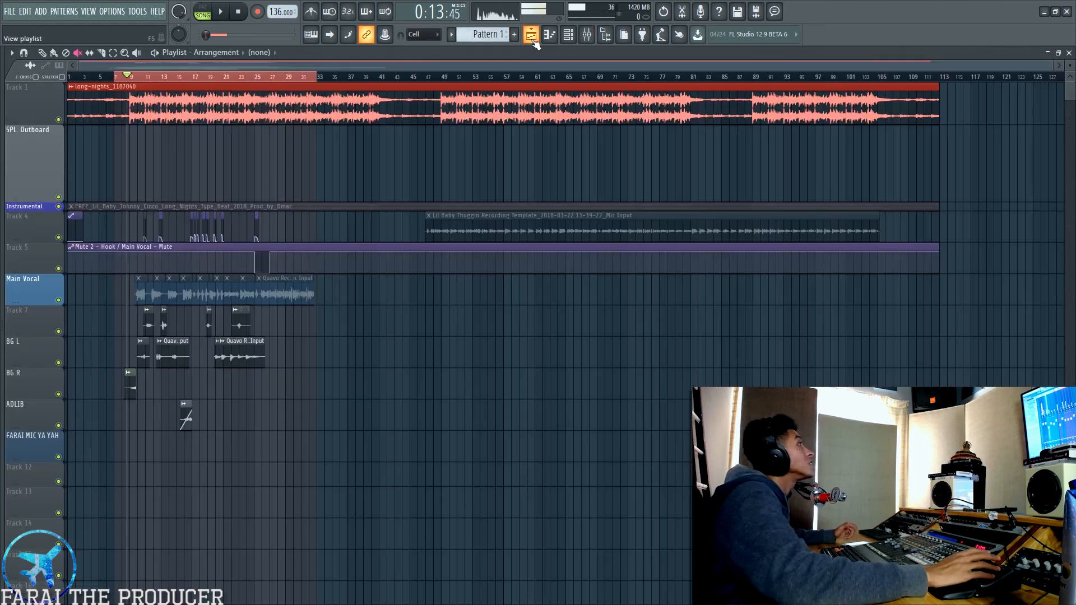